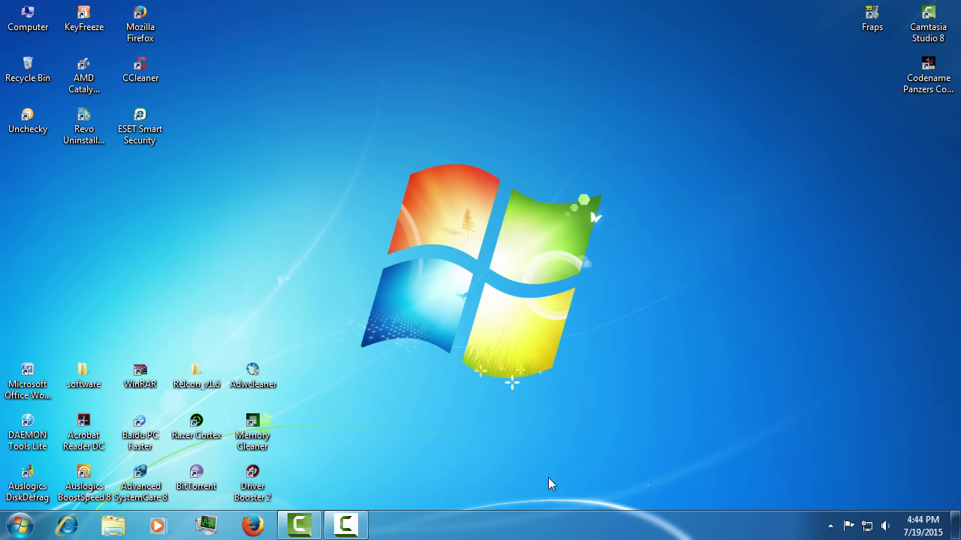
# Open Firefox, search the web for tthrottle and open the TThrottle Download page on the eFMer site.
pyautogui.click(244, 529)
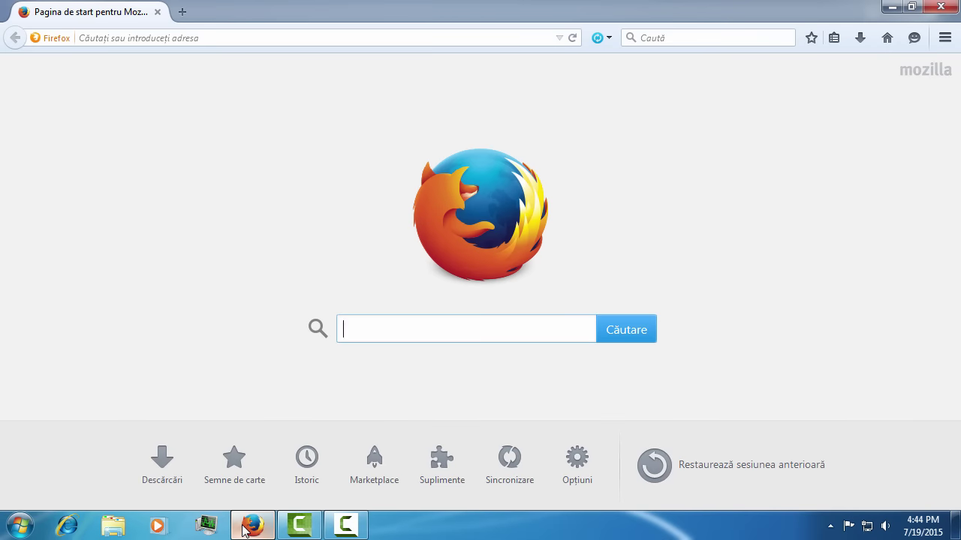
pyautogui.write('tt')
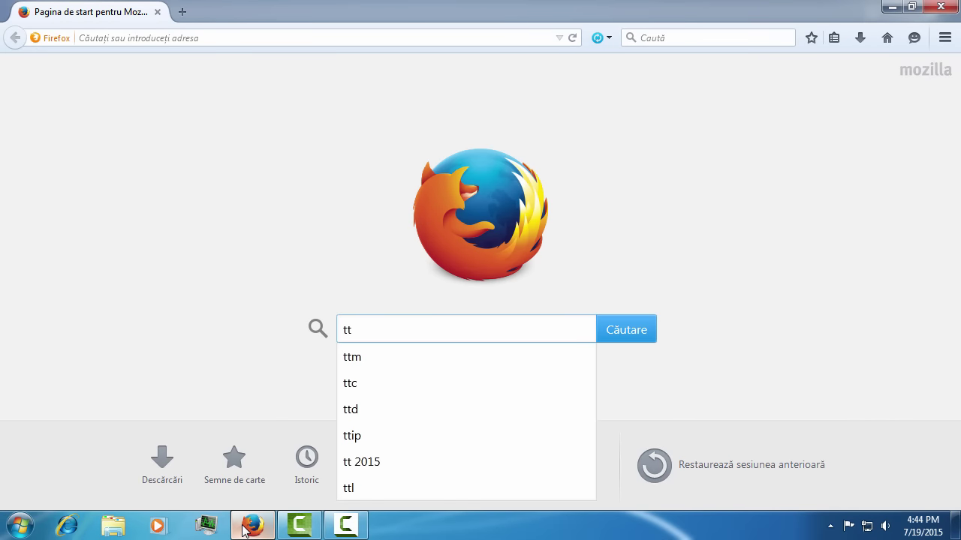
pyautogui.write('h')
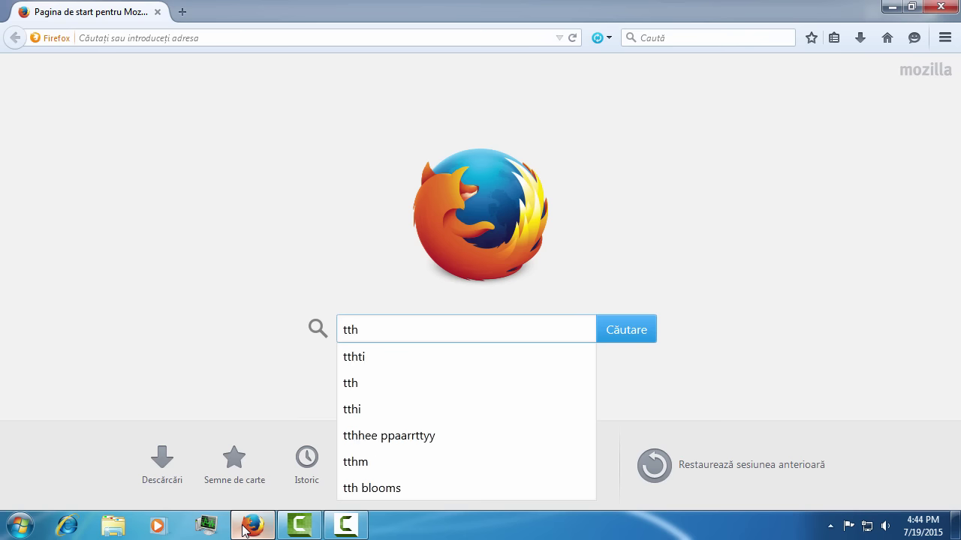
pyautogui.write('rottle')
pyautogui.press('Return')
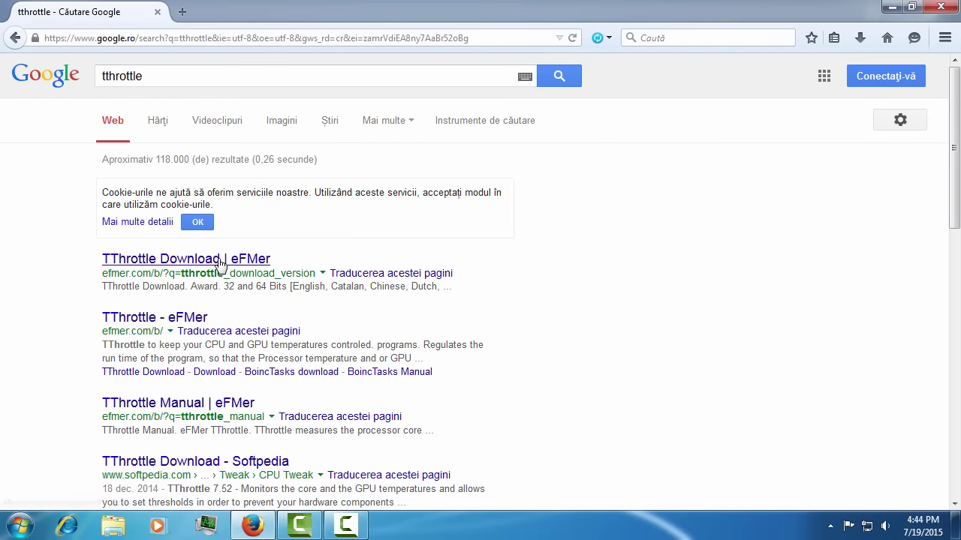
pyautogui.click(220, 262)
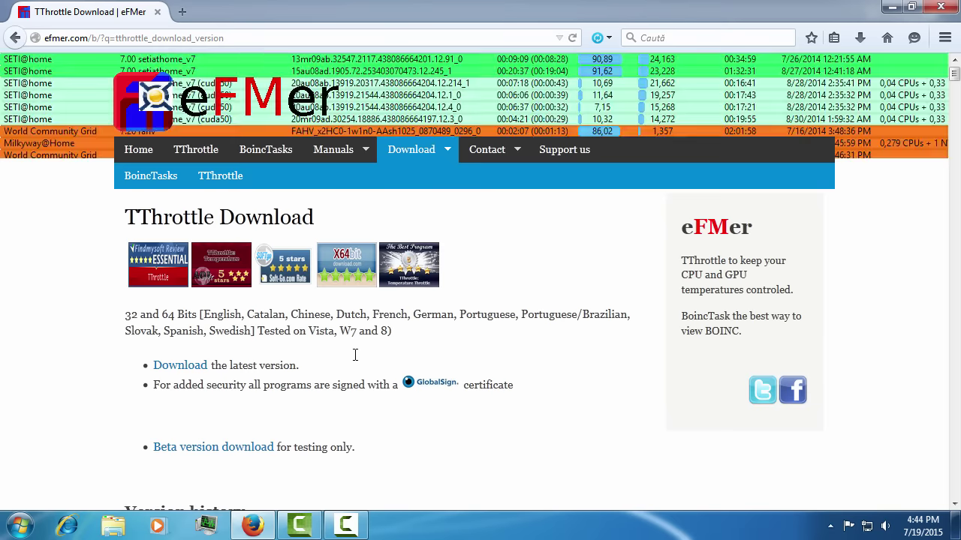
# Download the TThrottle 7.52 installer from the Europe download site and save the file.
pyautogui.scroll(-5, 355, 354)
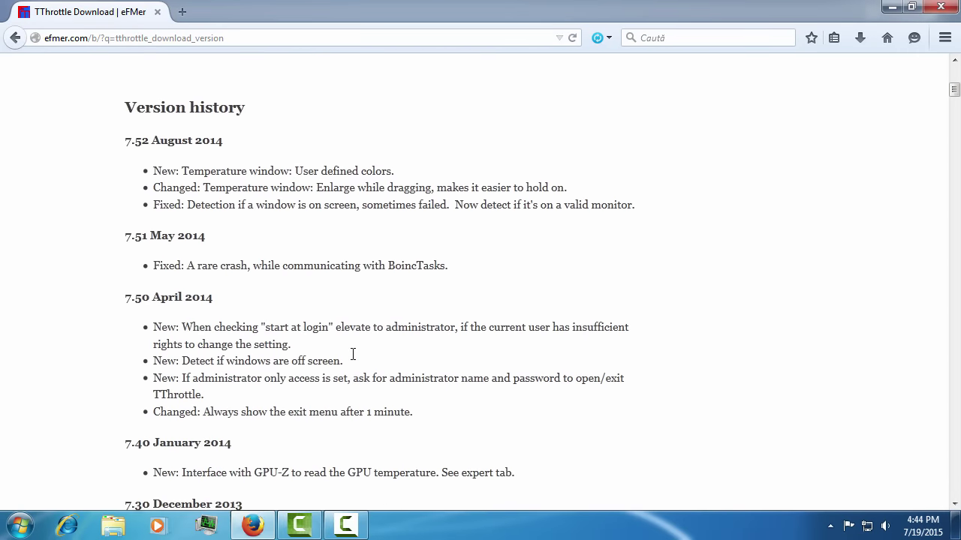
pyautogui.scroll(4, 354, 361)
pyautogui.click(188, 281)
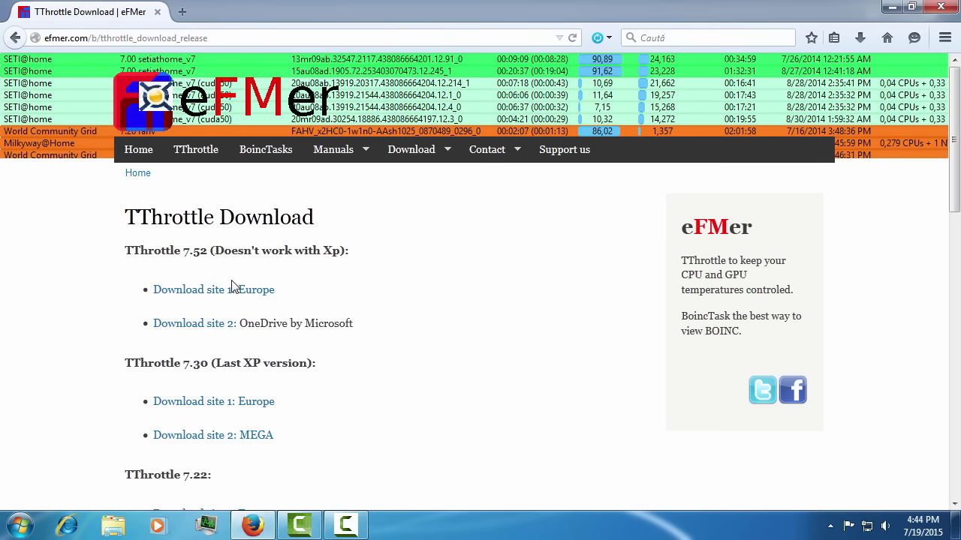
pyautogui.click(251, 302)
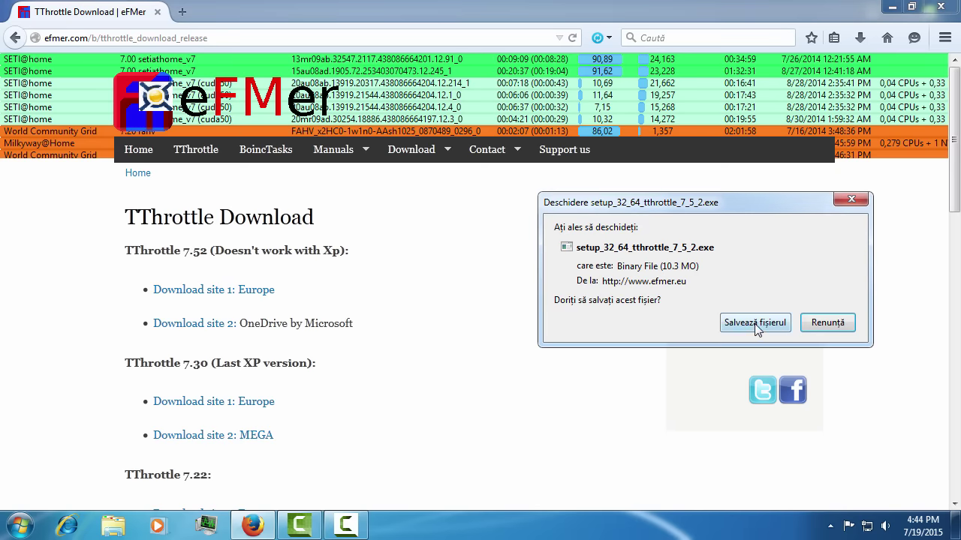
pyautogui.click(755, 327)
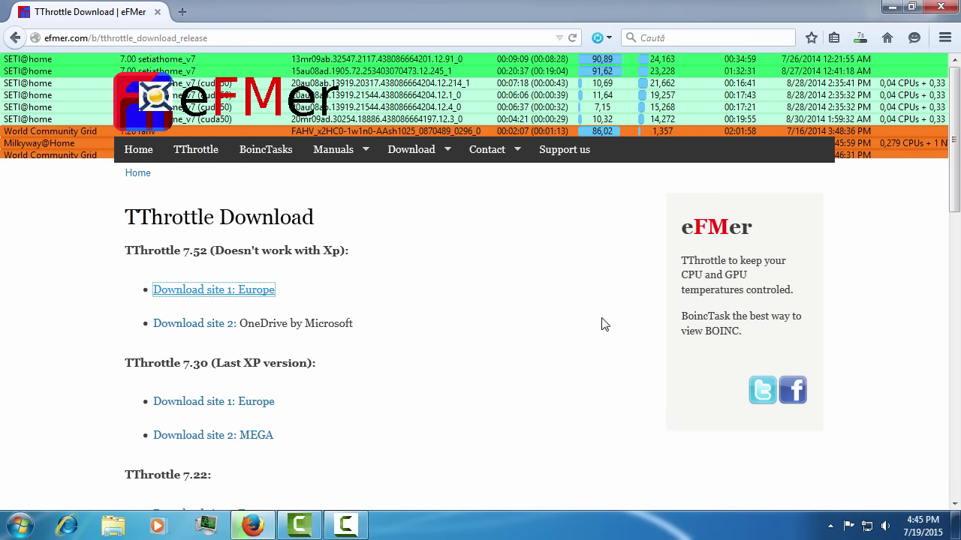
# Run the downloaded TThrottle installer from the browser's downloads.
pyautogui.scroll(-1, 604, 324)
pyautogui.scroll(1, 766, 145)
pyautogui.click(860, 37)
pyautogui.click(516, 280)
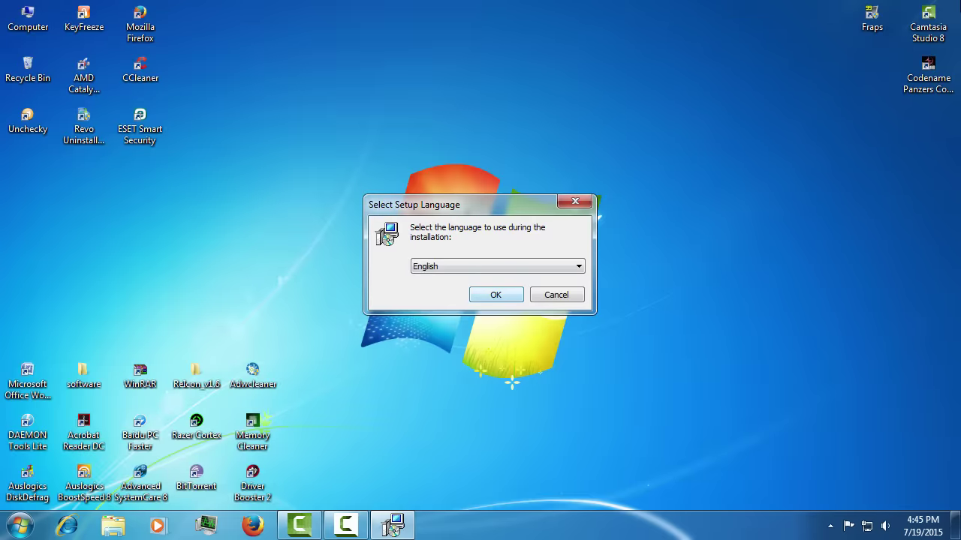
# Choose English as the setup language and accept the TThrottle license agreement.
pyautogui.hotkey('alt', 'Down')
pyautogui.press('Return')
pyautogui.press('Return')
pyautogui.press('Return')
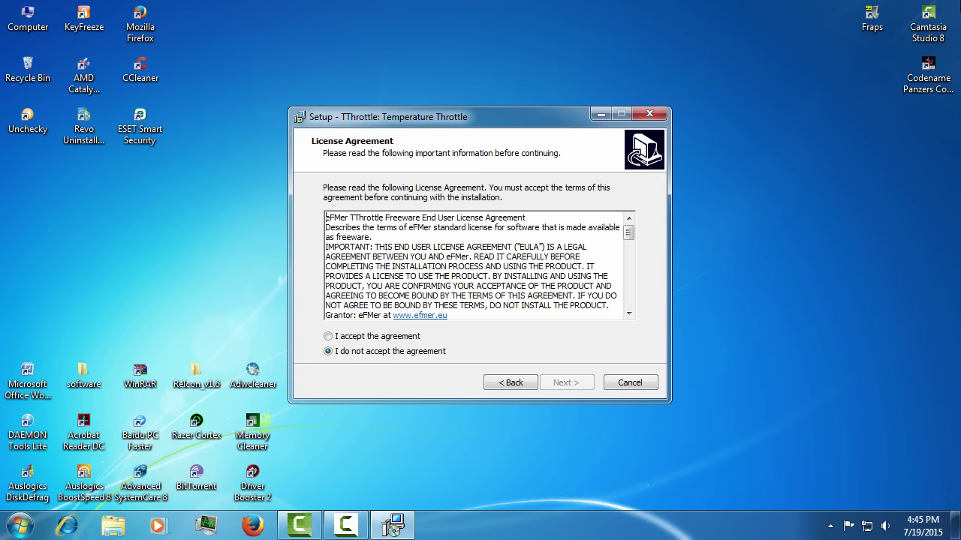
pyautogui.hotkey('alt', 'a')
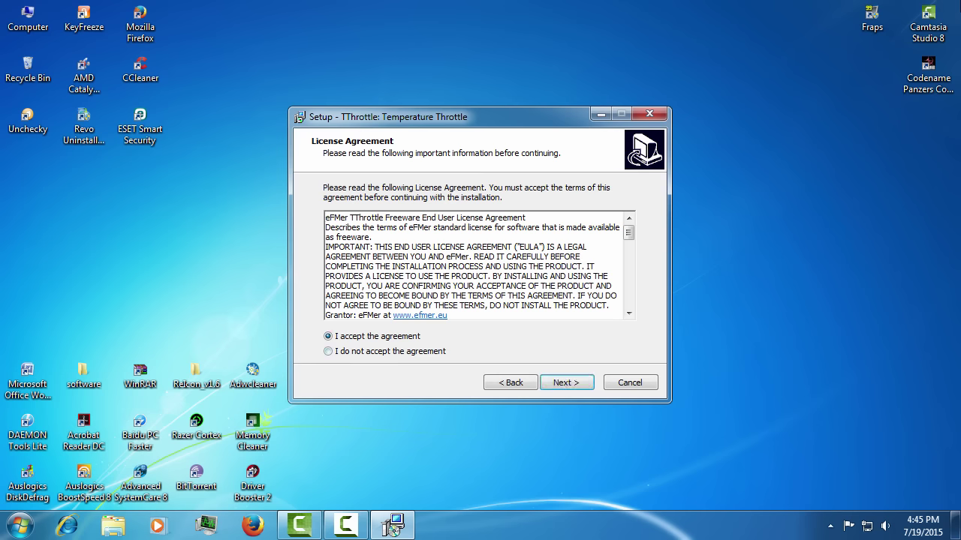
pyautogui.press('Return')
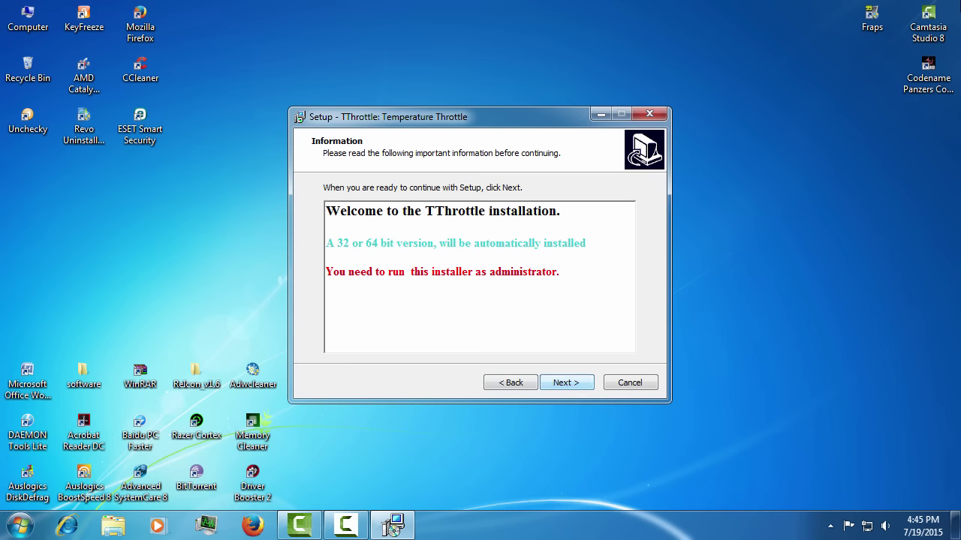
# Continue the setup with the default destination folder C:\Program Files\eFMer\TThrottle and the default Start Menu settings.
pyautogui.press('Return')
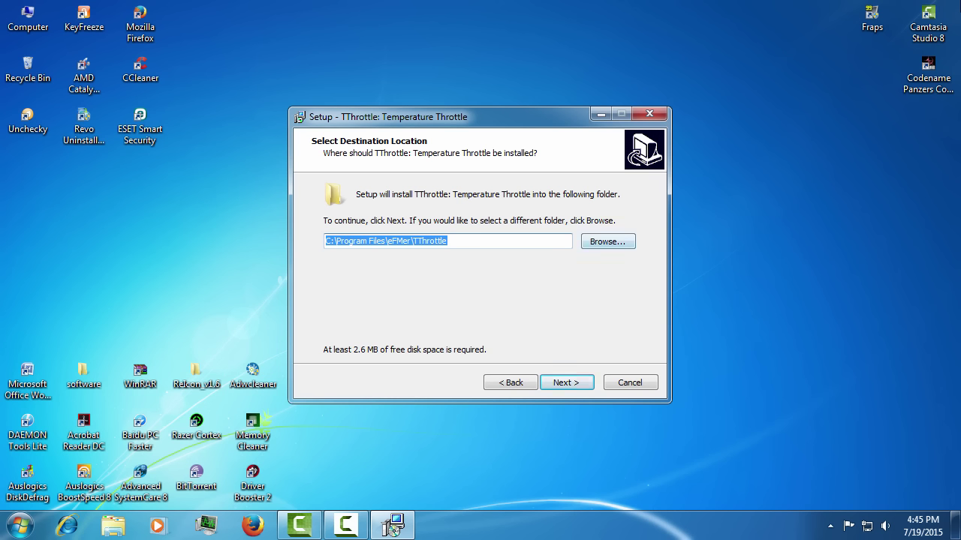
pyautogui.hotkey('alt', 'r')
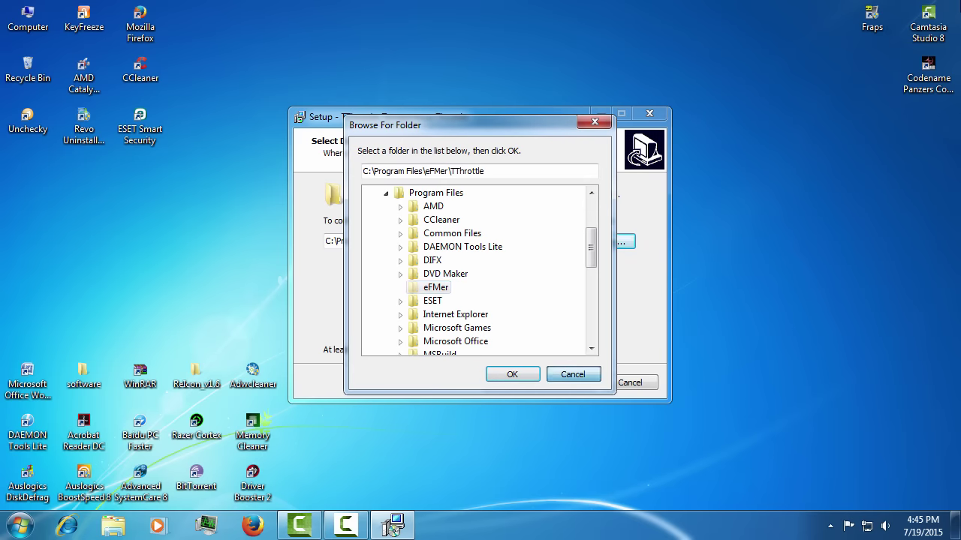
pyautogui.press('Escape')
pyautogui.press('Return')
pyautogui.press('Return')
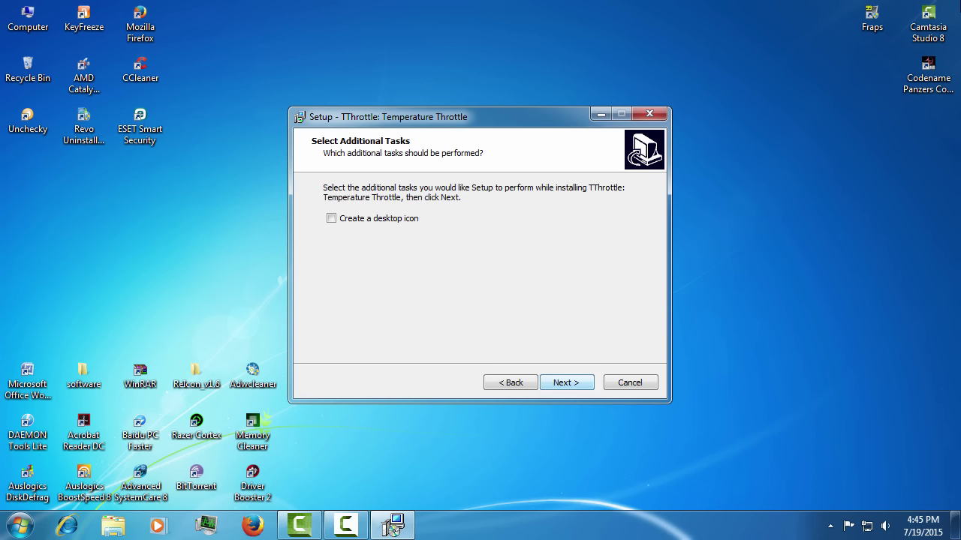
# Enable creating a desktop icon and install TThrottle.
pyautogui.press('space')
pyautogui.press('Return')
pyautogui.press('Return')
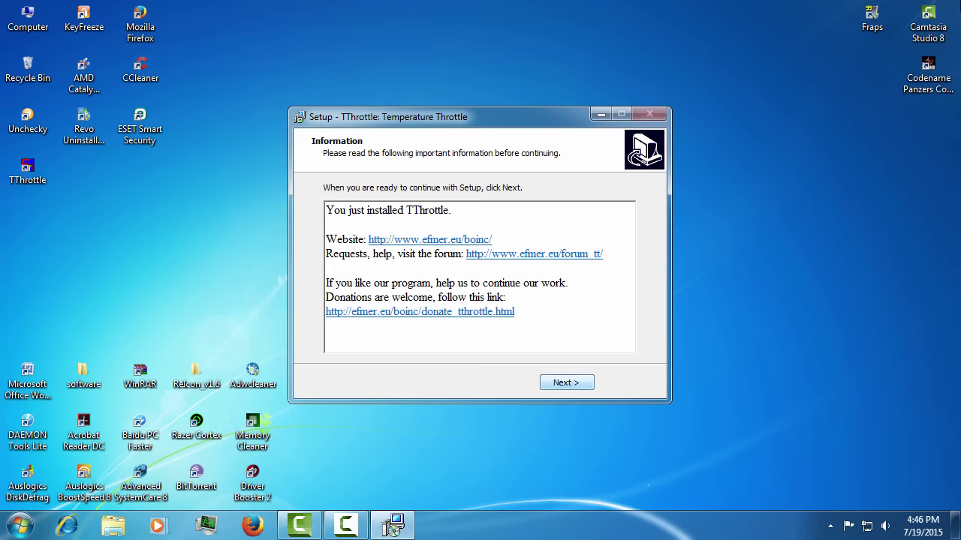
# Finish the setup with Launch TThrottle (64) and WWW TThrottle both unchecked.
pyautogui.press('Return')
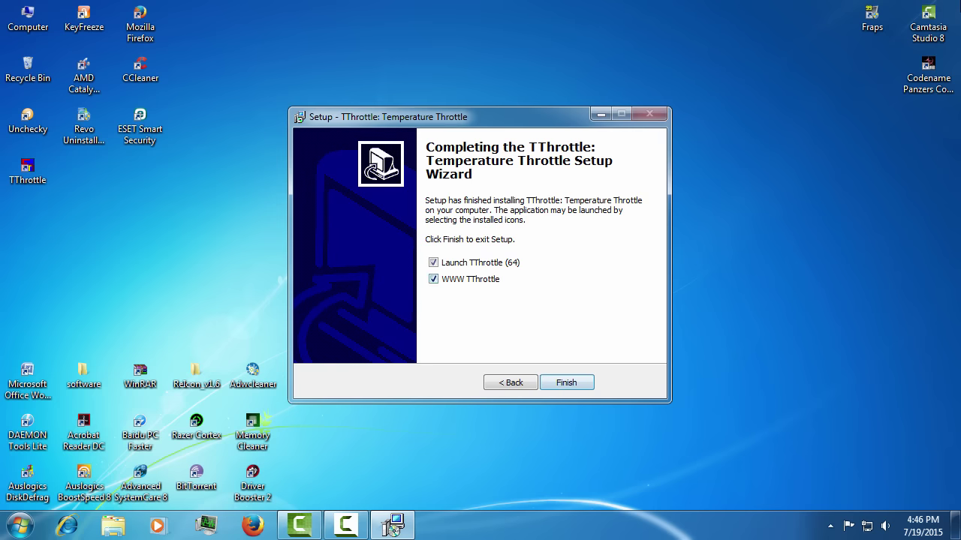
pyautogui.click(433, 279)
pyautogui.click(433, 263)
pyautogui.press('Return')
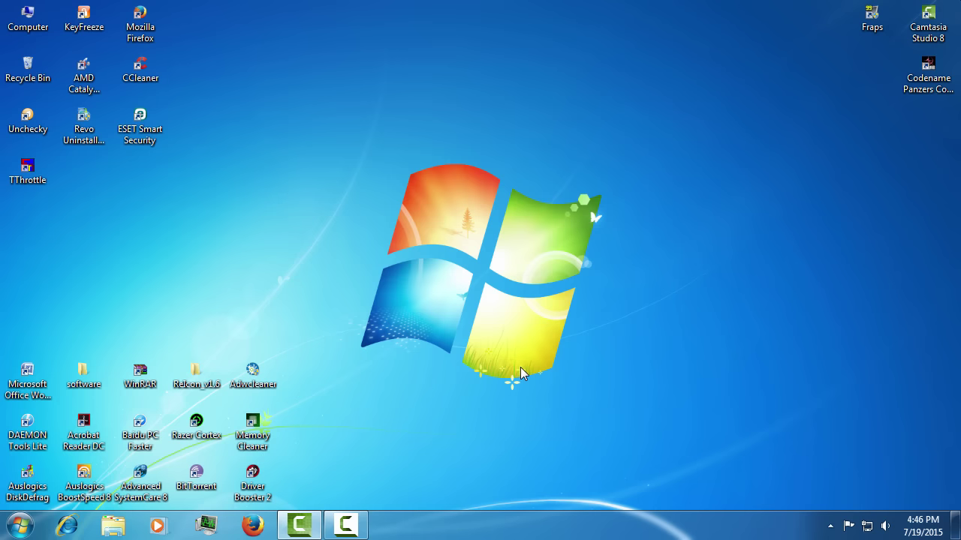
# Refresh the desktop, then start TThrottle as administrator from its desktop shortcut and dismiss the update check.
pyautogui.rightClick(553, 142)
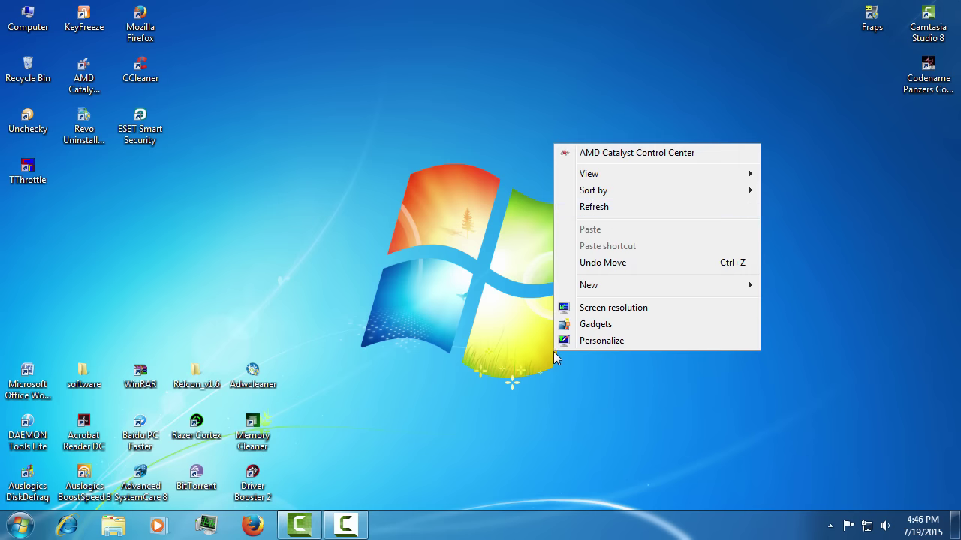
pyautogui.click(604, 210)
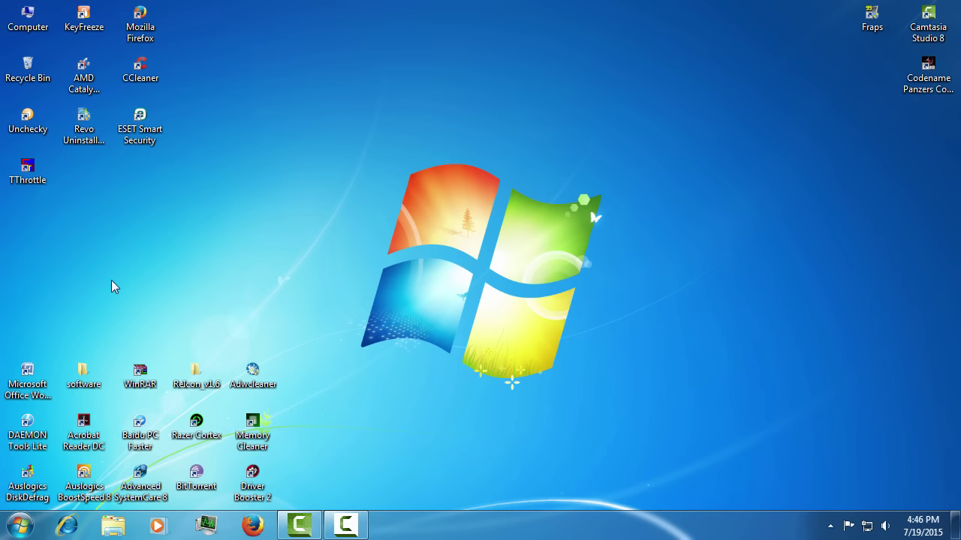
pyautogui.rightClick(33, 192)
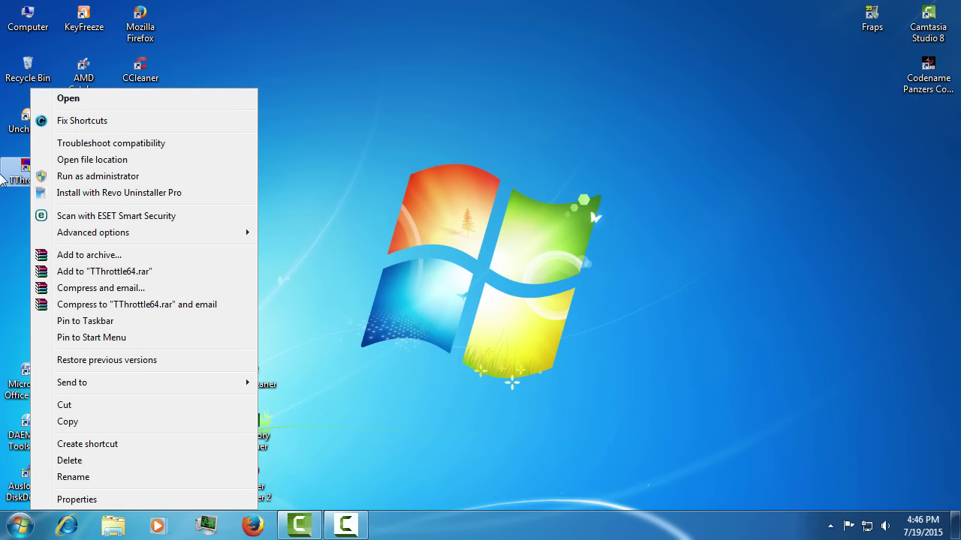
pyautogui.click(64, 176)
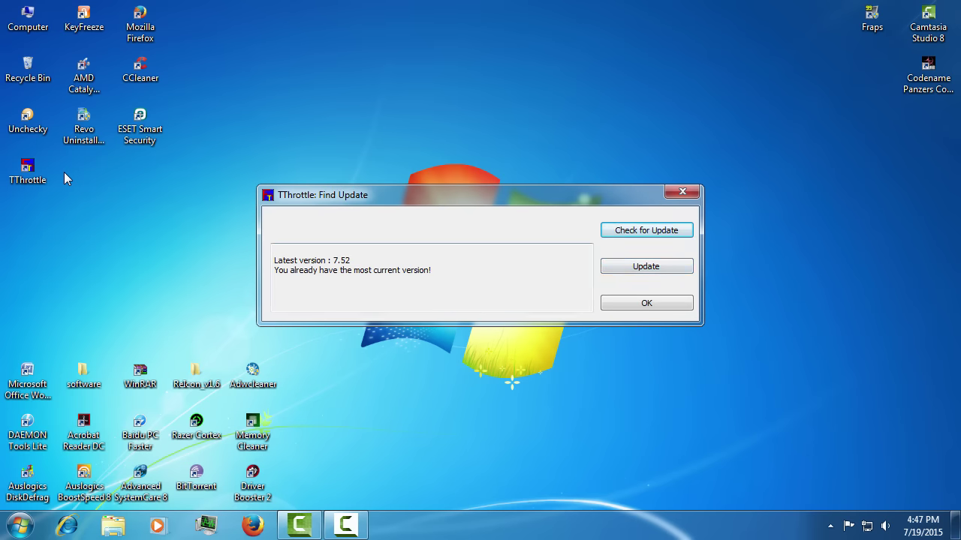
pyautogui.press('Tab')
pyautogui.press('Return')
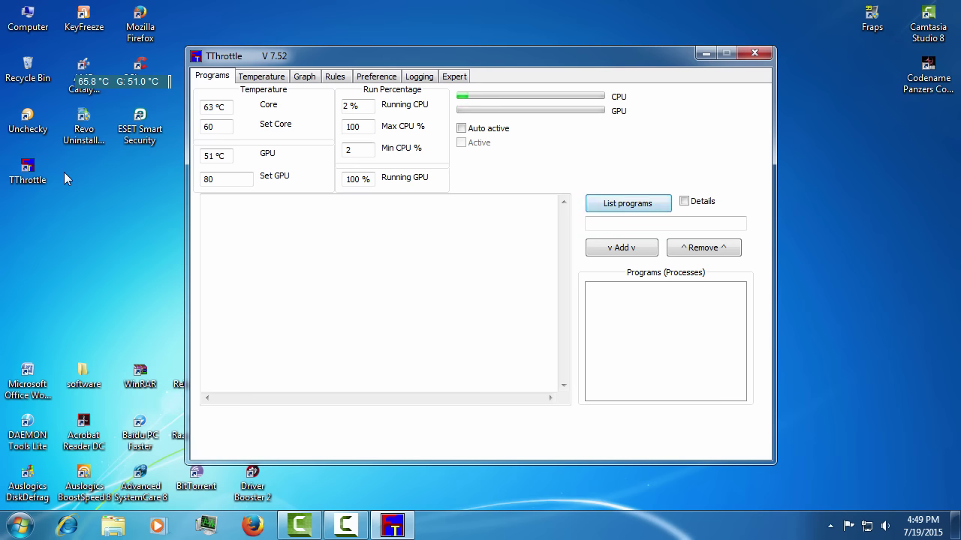
# Examine TThrottle's core and GPU temperatures, the program throttling settings and the temperature graph.
pyautogui.hotkey('ctrl', 'Tab')
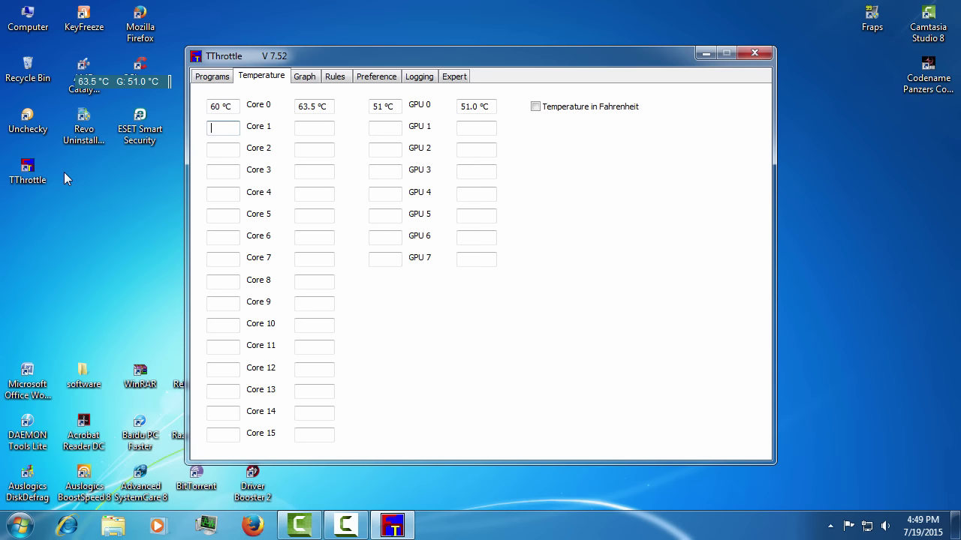
pyautogui.hotkey('ctrl', 'Tab')
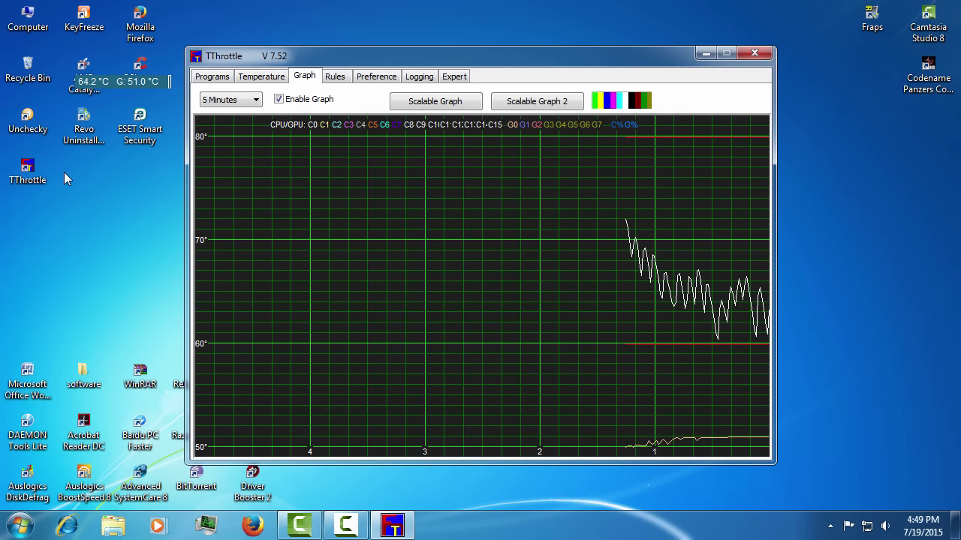
pyautogui.hotkey('ctrl', 'shift', 'Tab')
pyautogui.hotkey('ctrl', 'shift', 'Tab')
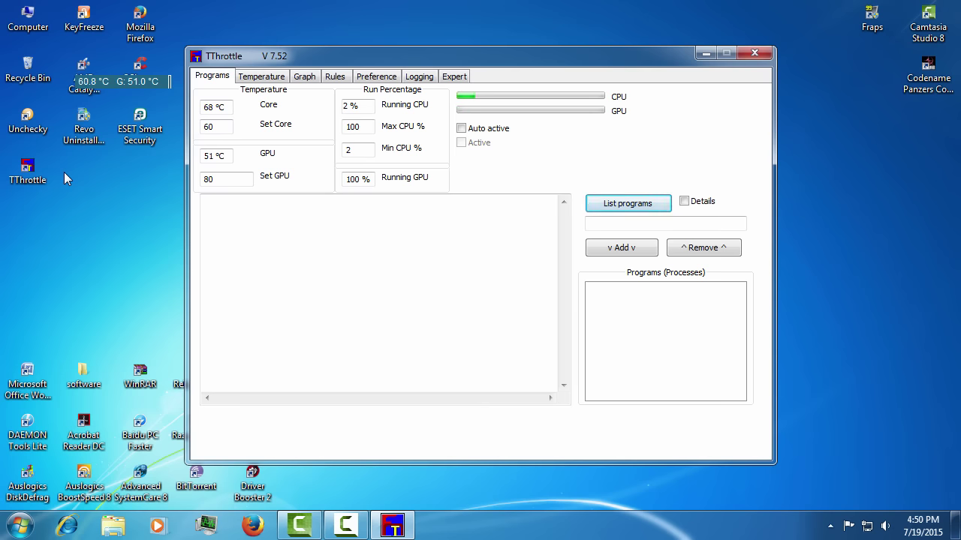
pyautogui.hotkey('ctrl', 'Tab')
pyautogui.hotkey('ctrl', 'Tab')
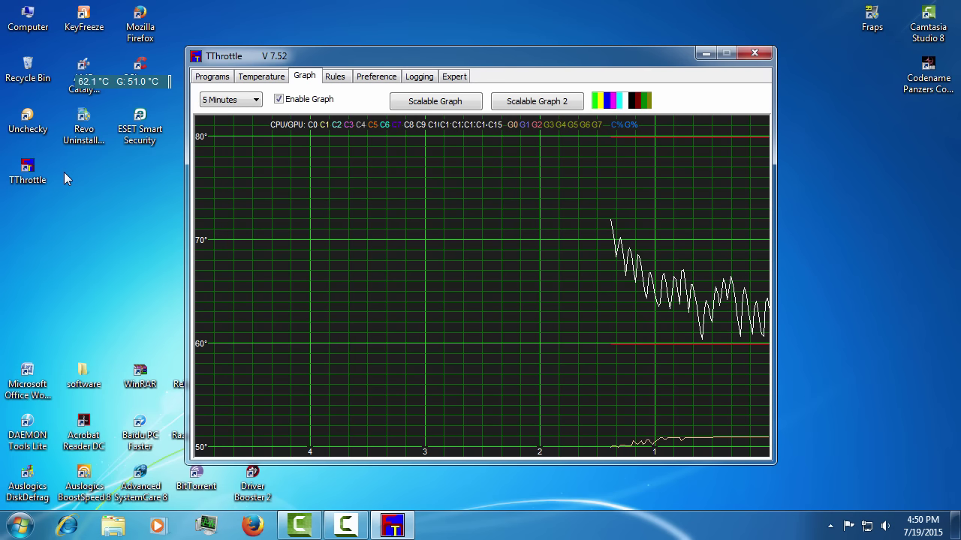
# Set the temperature threshold of a new CPU rule to 100 degrees.
pyautogui.hotkey('ctrl', 'Tab')
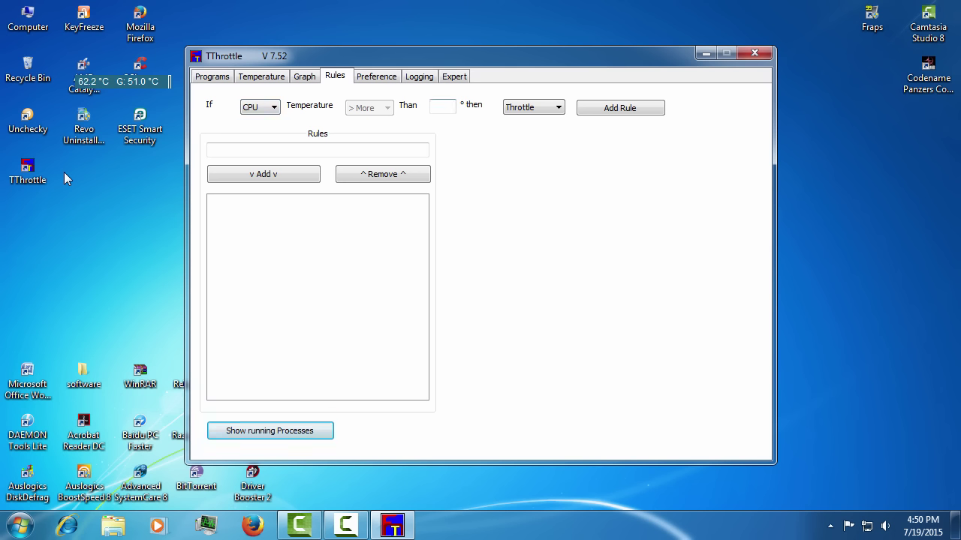
pyautogui.press('Tab')
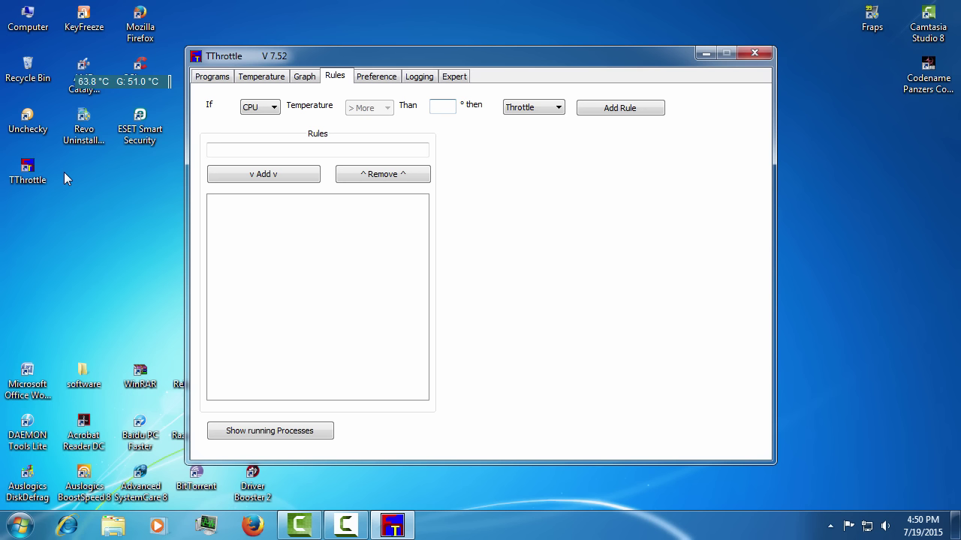
pyautogui.write('100')
# Review the actions available for the CPU temperature rule, from Sound to Reboot, keeping Throttle selected.
pyautogui.hotkey('alt', 'Down')
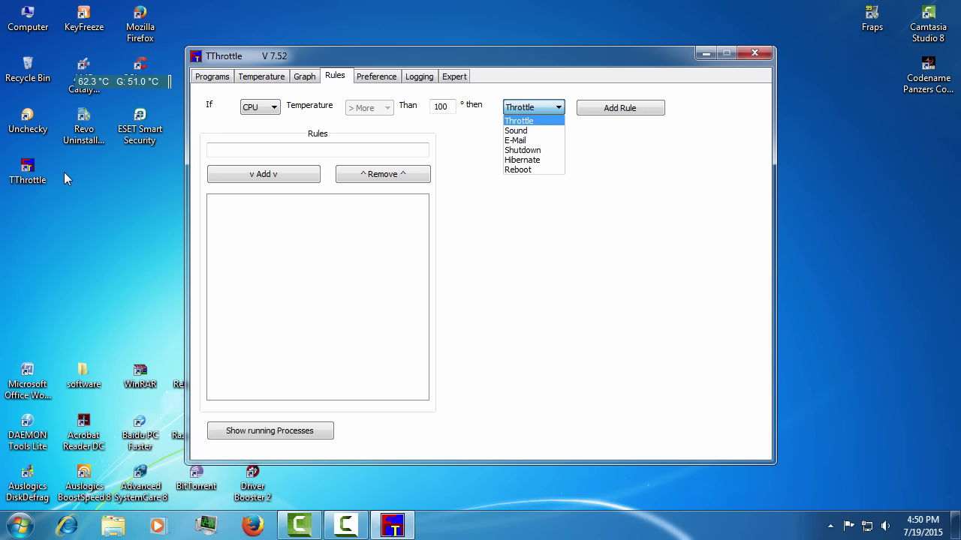
pyautogui.press('Down')
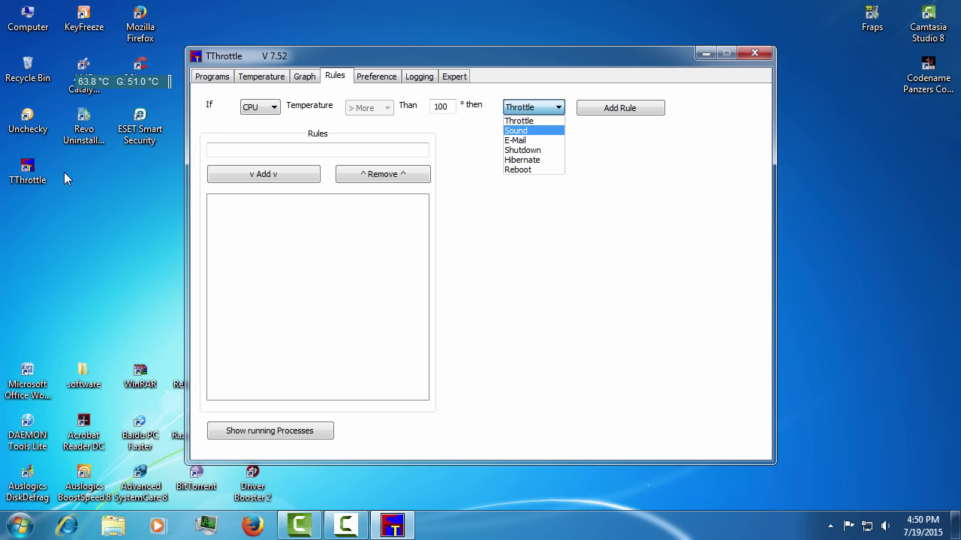
pyautogui.press('Down')
pyautogui.press('Down')
pyautogui.press('Down')
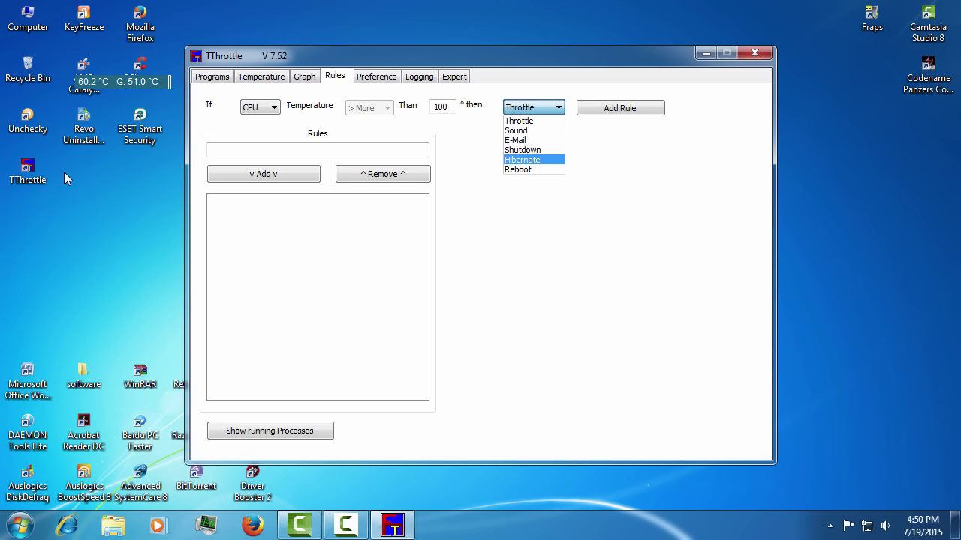
pyautogui.press('Down')
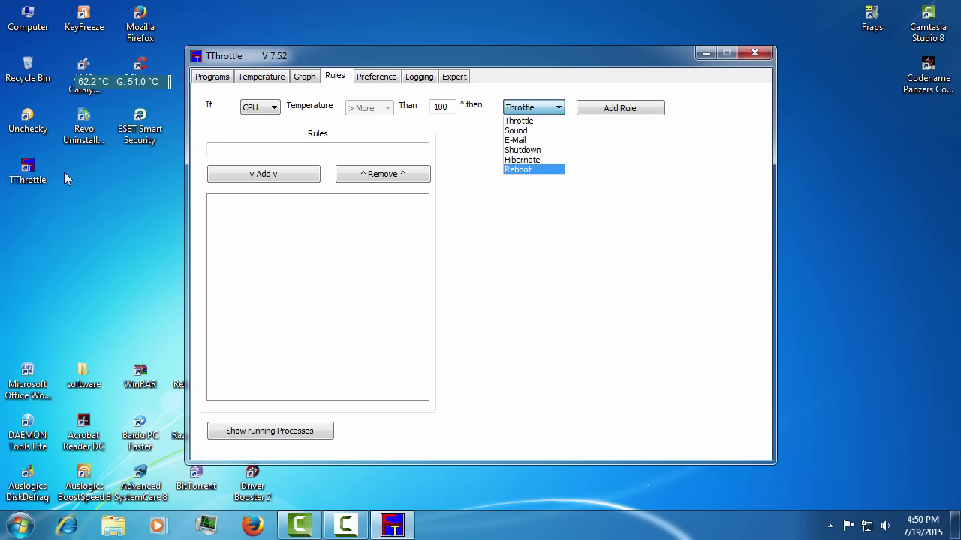
pyautogui.press('Escape')
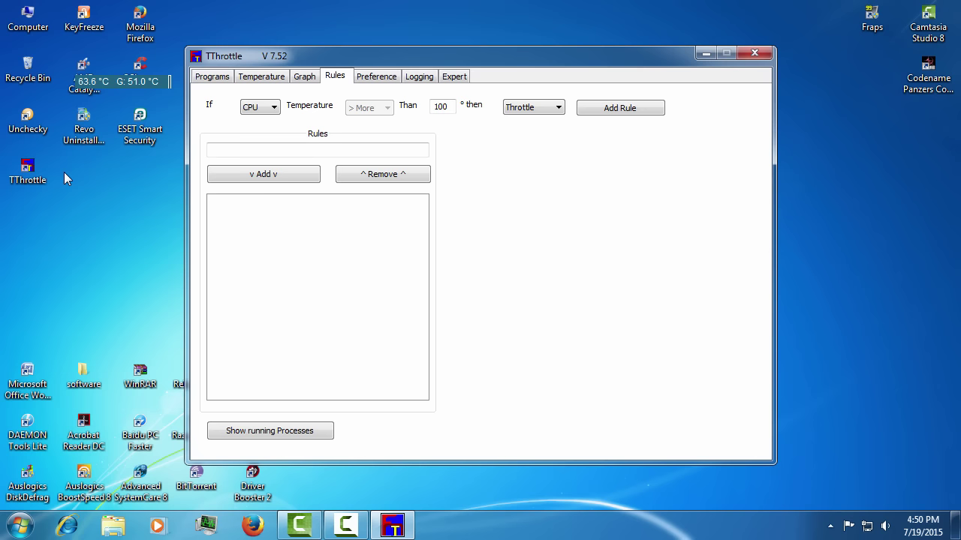
# Set the action of the 100-degree CPU temperature rule to Sound.
pyautogui.hotkey('alt', 'Down')
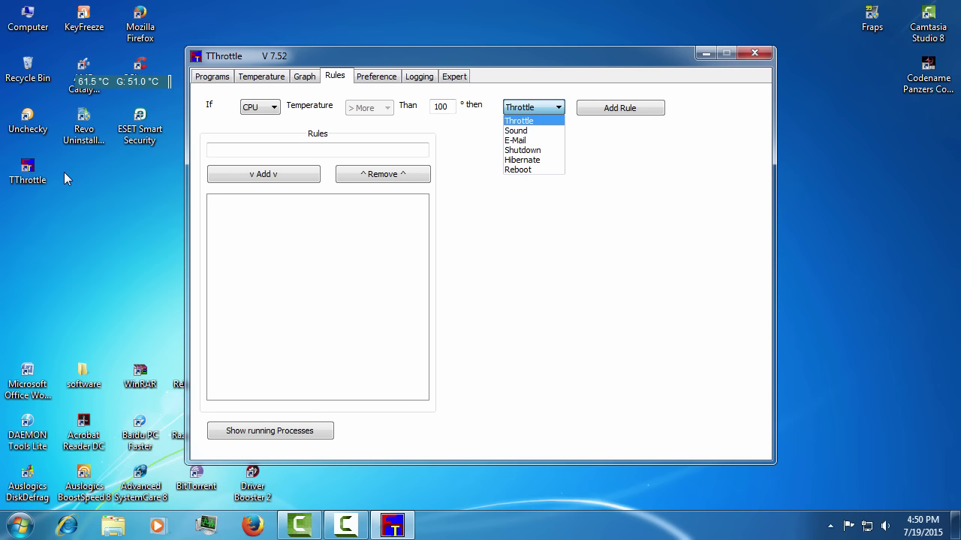
pyautogui.press('Escape')
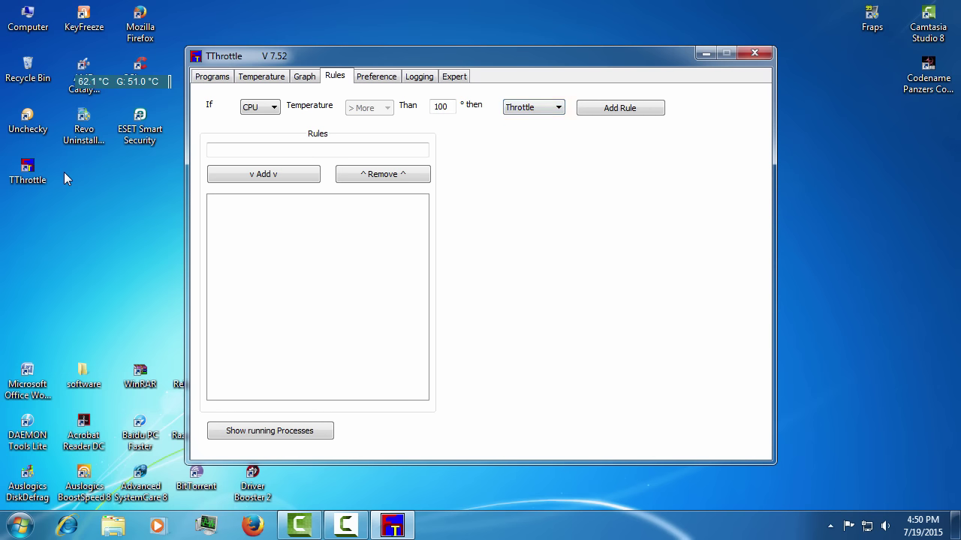
pyautogui.hotkey('alt', 'Down')
pyautogui.press('Down')
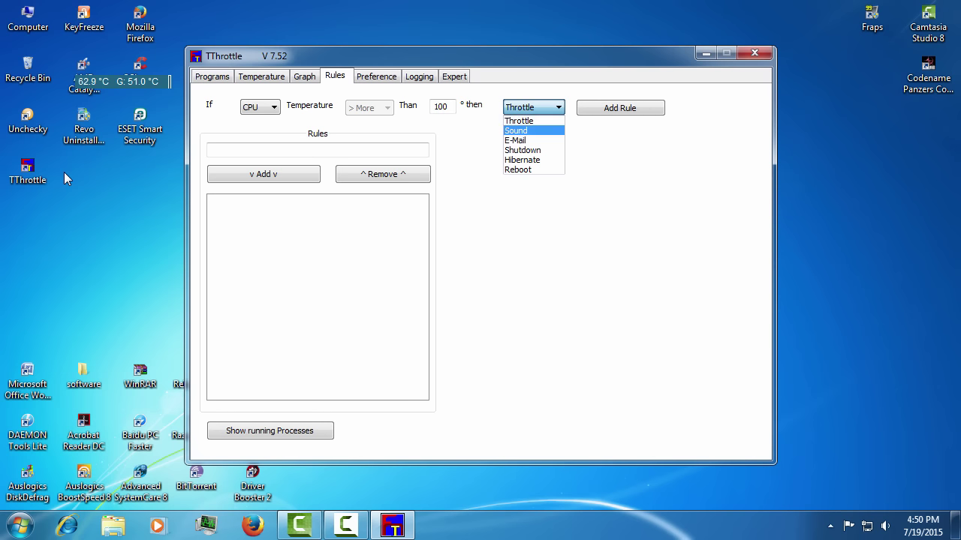
pyautogui.press('Return')
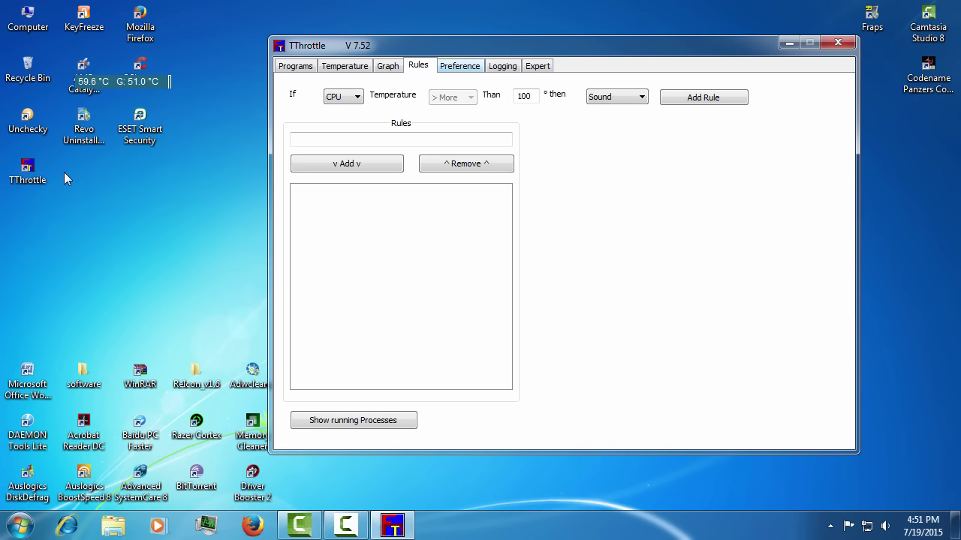
# Examine the preference, logging and expert settings, and return to the temperature rules.
pyautogui.hotkey('ctrl', 'Tab')
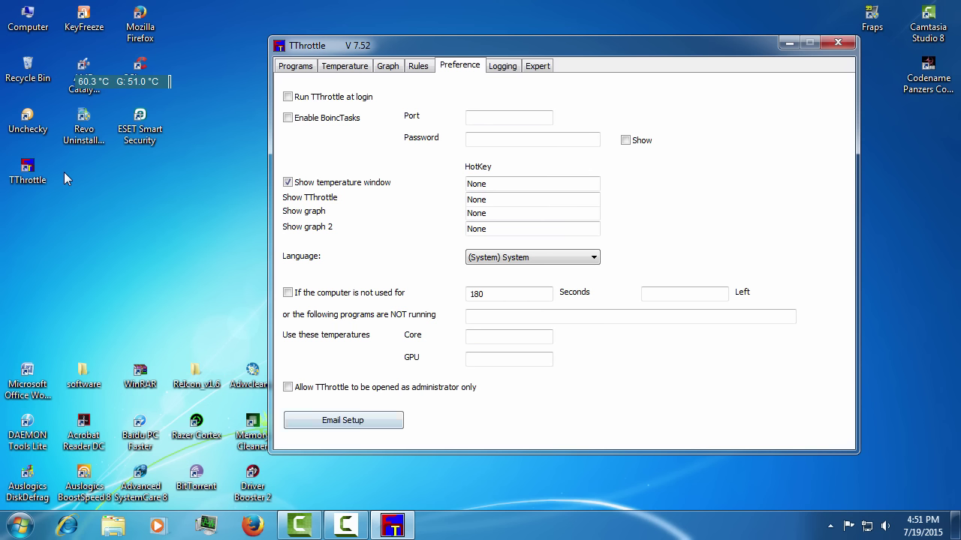
pyautogui.press('Tab')
pyautogui.hotkey('shift', 'Tab')
pyautogui.hotkey('ctrl', 'Tab')
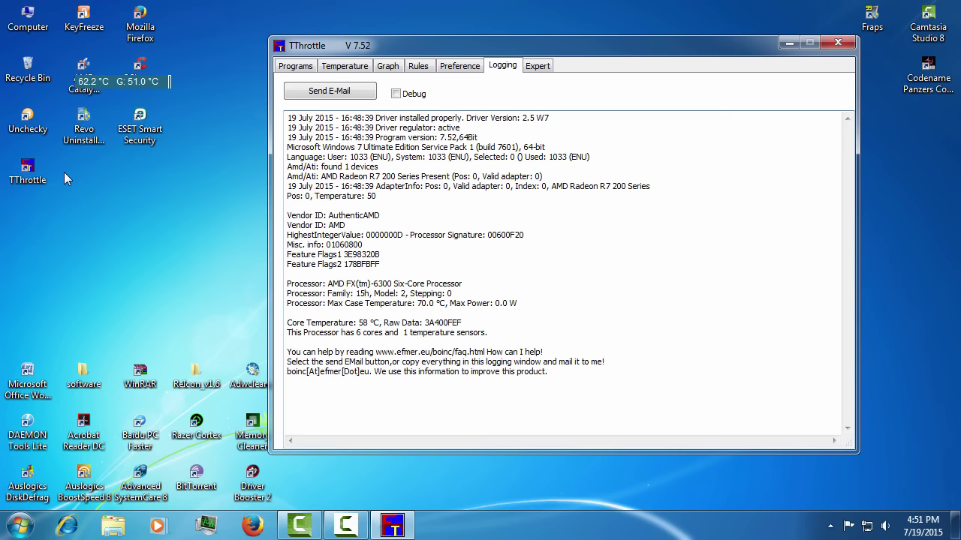
pyautogui.hotkey('ctrl', 'Tab')
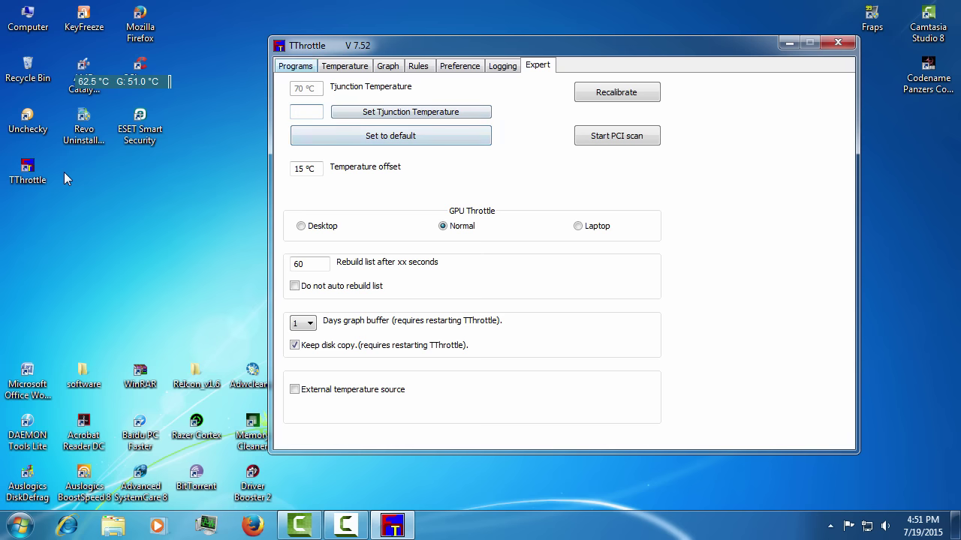
pyautogui.hotkey('ctrl', 'shift', 'Tab')
pyautogui.hotkey('ctrl', 'shift', 'Tab')
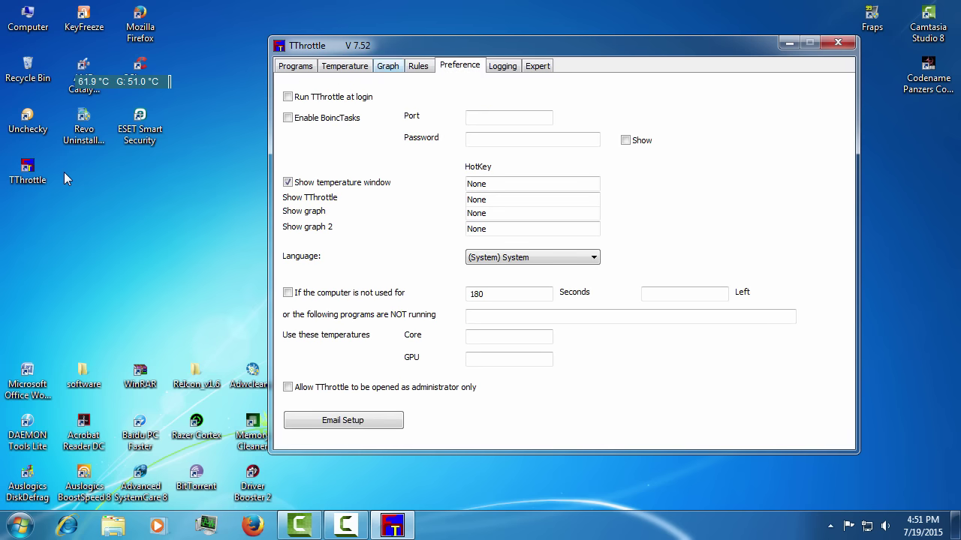
pyautogui.hotkey('ctrl', 'shift', 'Tab')
pyautogui.hotkey('ctrl', 'shift', 'Tab')
pyautogui.hotkey('ctrl', 'Tab')
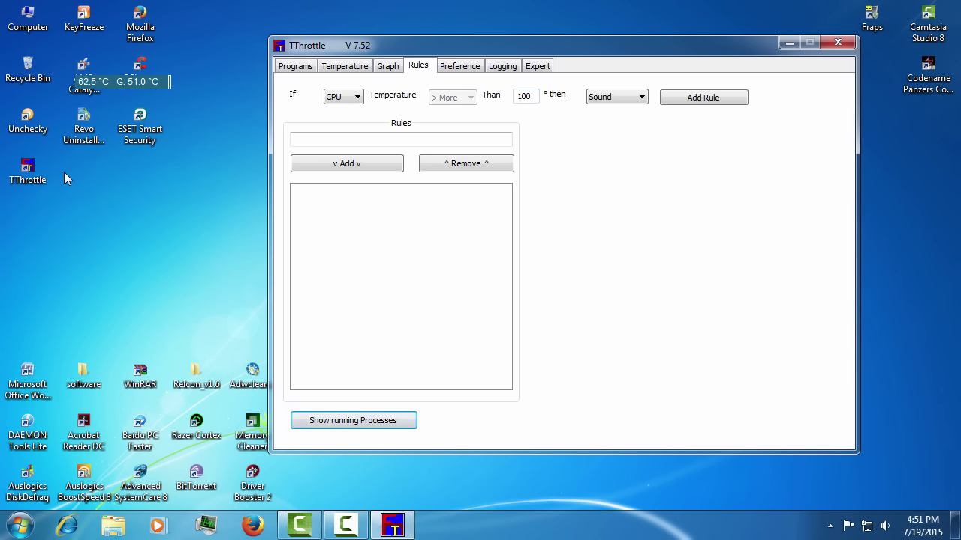
# Switch the rule's temperature source to GPU and back to CPU.
pyautogui.press('Tab')
pyautogui.press('Down')
pyautogui.press('Return')
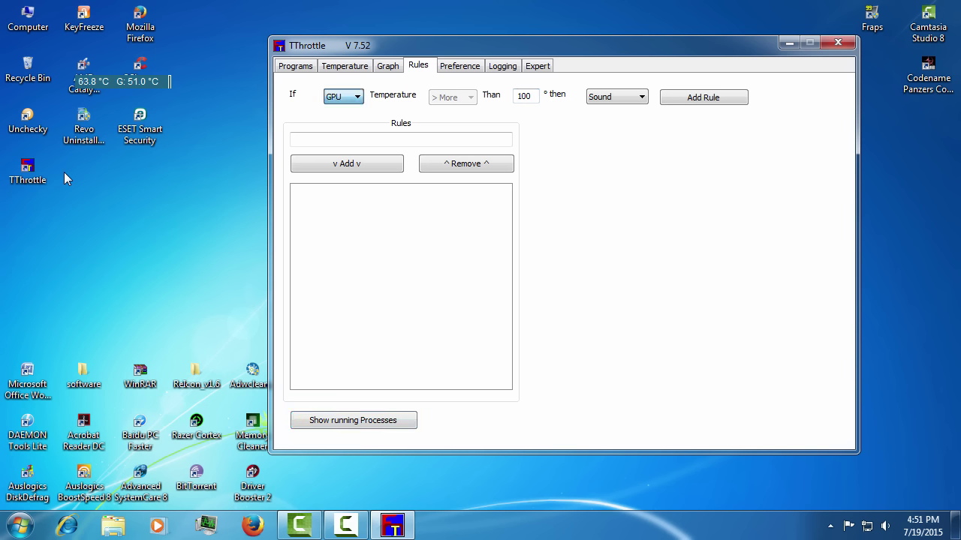
pyautogui.hotkey('alt', 'Down')
pyautogui.press('Up')
pyautogui.press('Return')
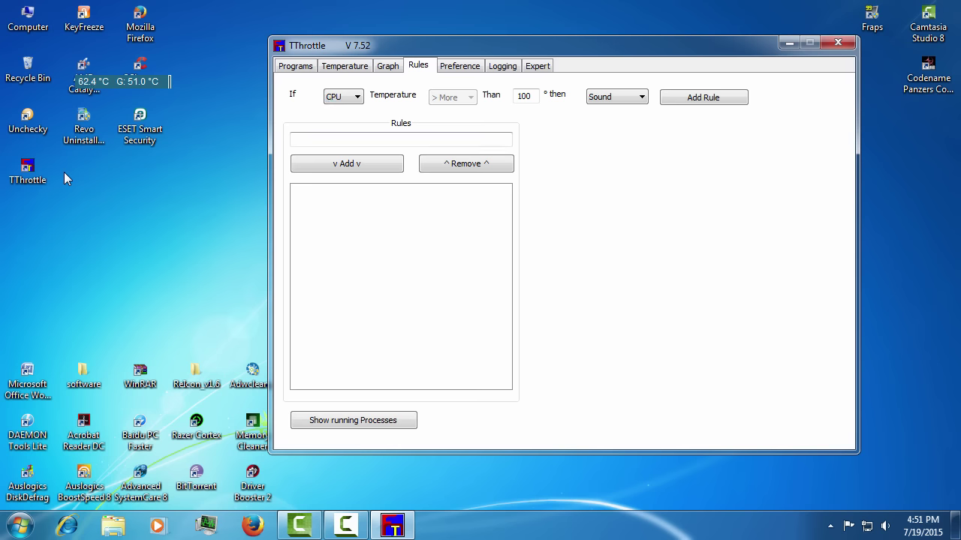
# Check the core temperatures, and view the list of running processes from the rules settings before closing it.
pyautogui.hotkey('ctrl', 'shift', 'Tab')
pyautogui.hotkey('ctrl', 'shift', 'Tab')
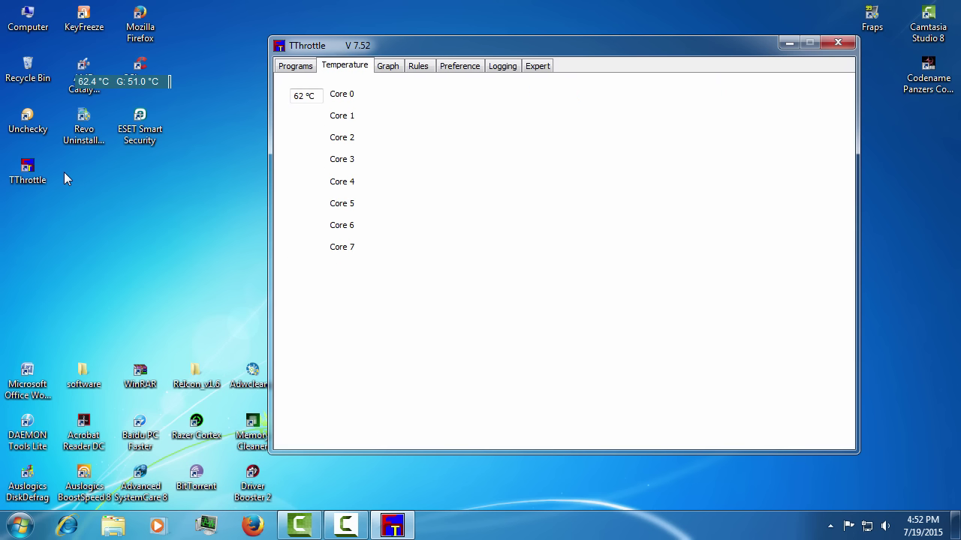
pyautogui.hotkey('ctrl', 'shift', 'Tab')
pyautogui.hotkey('ctrl', 'shift', 'Tab')
pyautogui.hotkey('ctrl', 'shift', 'Tab')
pyautogui.hotkey('ctrl', 'shift', 'Tab')
pyautogui.hotkey('ctrl', 'shift', 'Tab')
pyautogui.hotkey('ctrl', 'shift', 'Tab')
pyautogui.hotkey('ctrl', 'Tab')
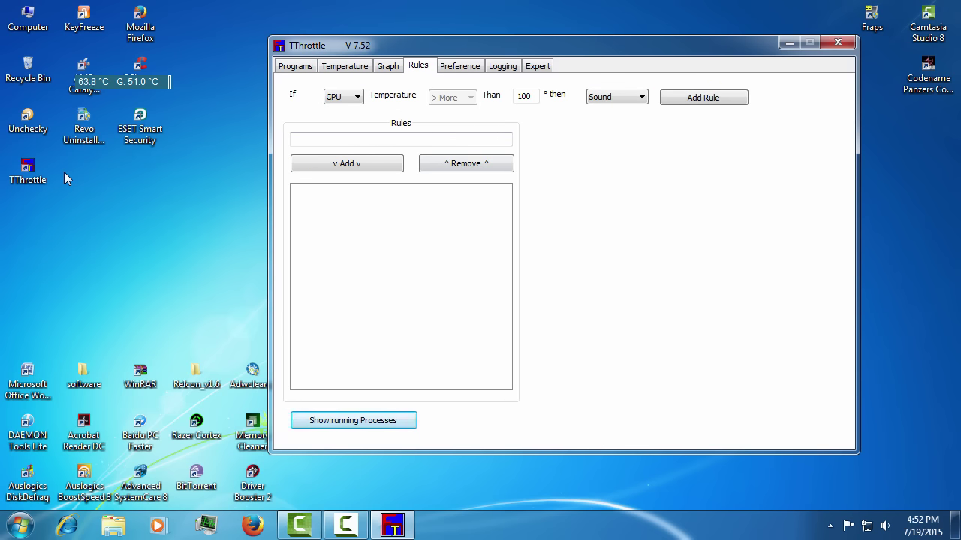
pyautogui.press('Return')
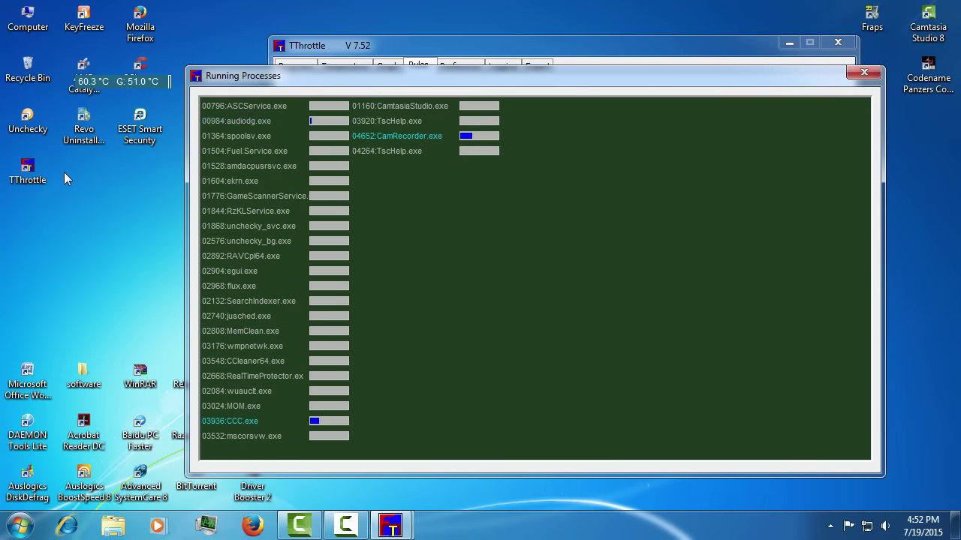
pyautogui.hotkey('alt', 'F4')
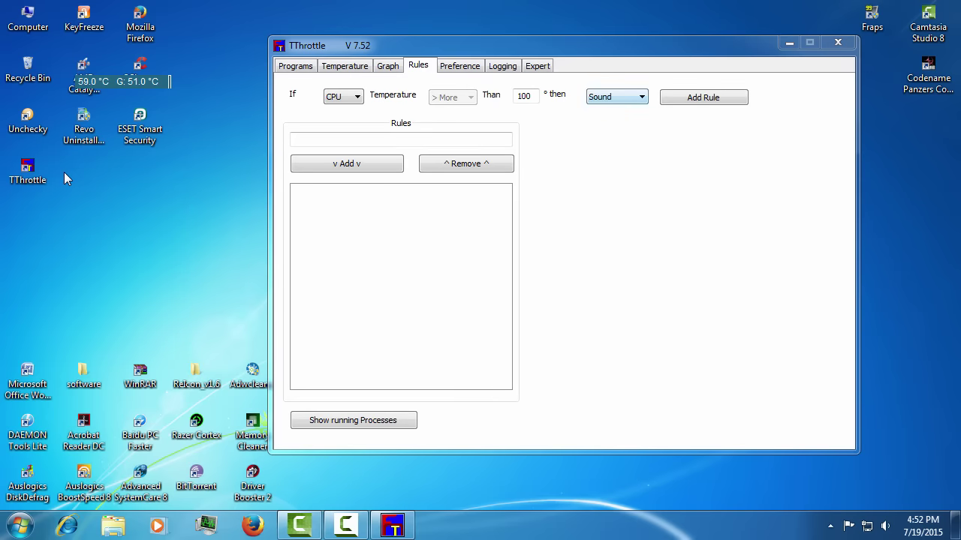
# Review the rule's available actions from Throttle to Reboot, keeping Sound selected.
pyautogui.hotkey('alt', 'Down')
pyautogui.press('Up')
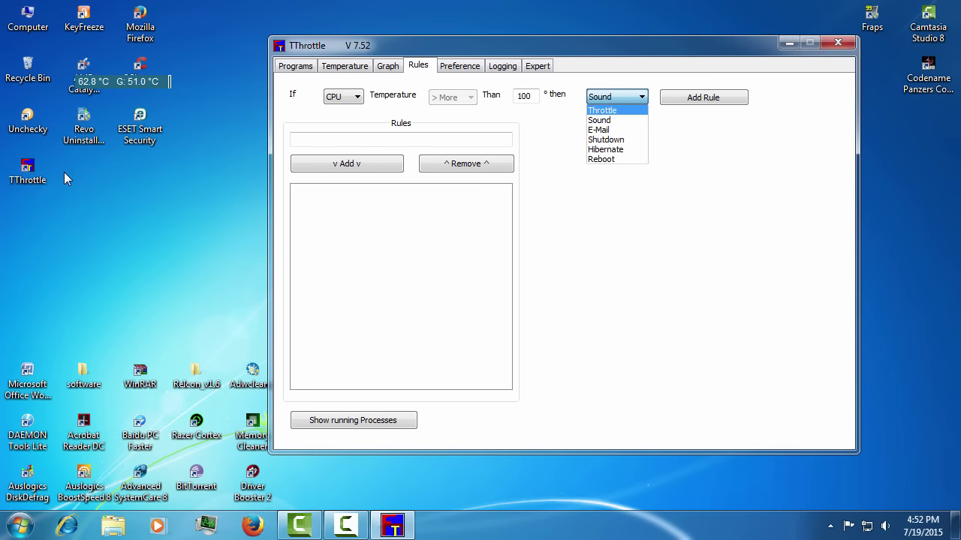
pyautogui.press('Down')
pyautogui.press('Down')
pyautogui.press('Down')
pyautogui.press('Down')
pyautogui.press('Down')
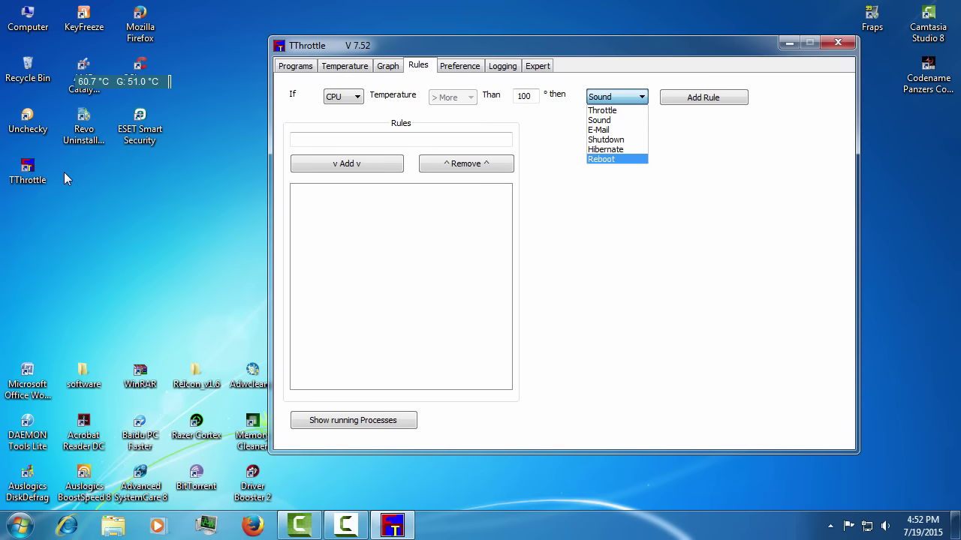
pyautogui.press('Up')
pyautogui.press('Home')
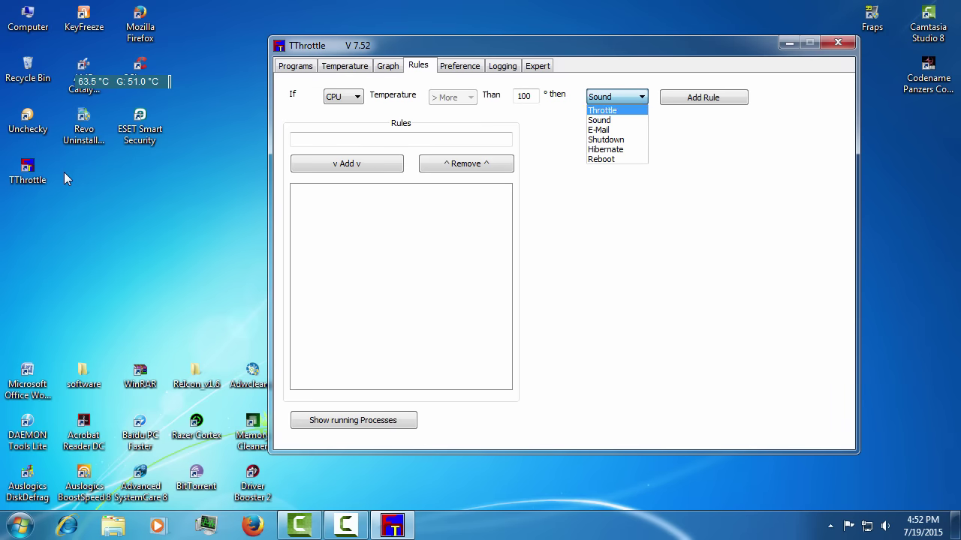
pyautogui.press('Down')
pyautogui.press('Down')
pyautogui.press('Down')
pyautogui.press('Down')
pyautogui.press('Down')
pyautogui.press('Up')
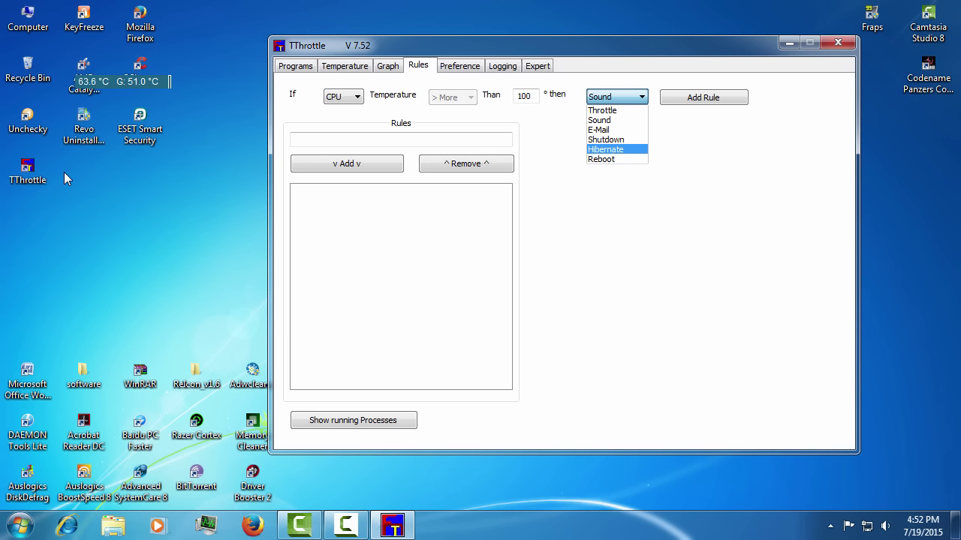
pyautogui.press('Home')
pyautogui.press('Down')
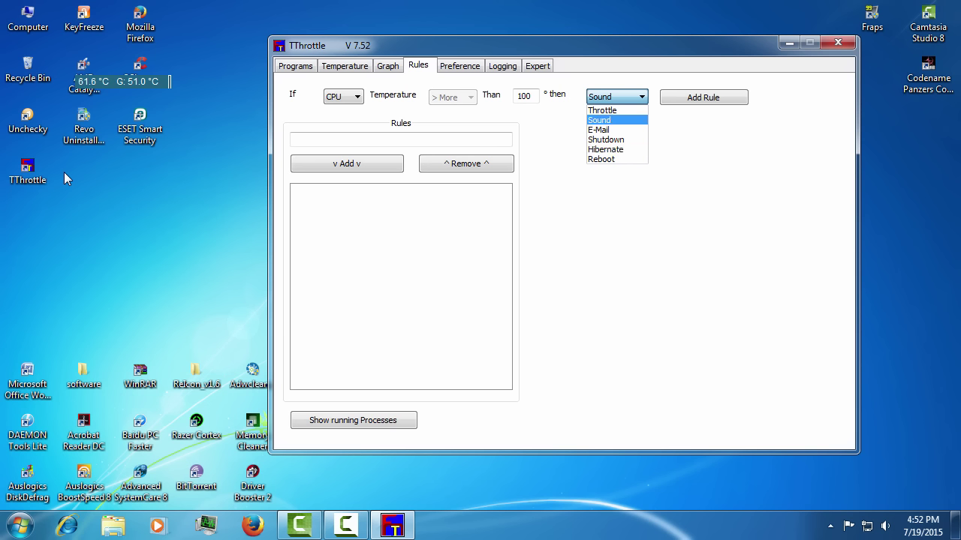
pyautogui.press('Return')
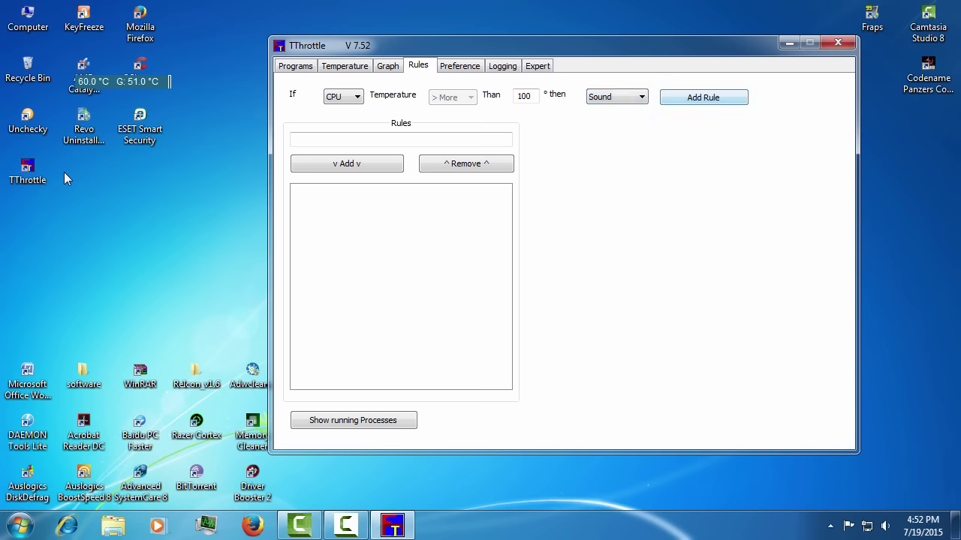
# Look over the program throttling settings, and check the running processes again from the rules settings.
pyautogui.hotkey('ctrl', 'shift', 'Tab')
pyautogui.hotkey('ctrl', 'shift', 'Tab')
pyautogui.hotkey('ctrl', 'shift', 'Tab')
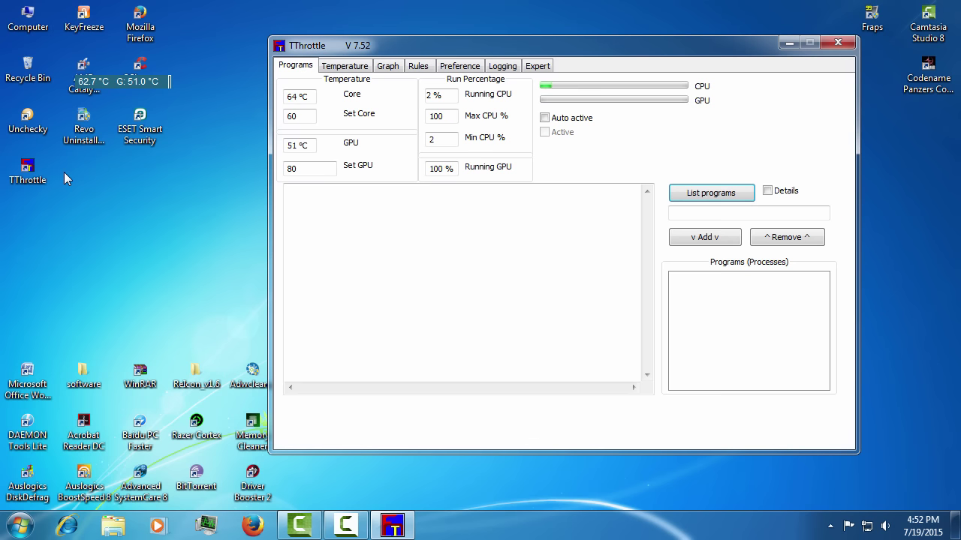
pyautogui.hotkey('ctrl', 'shift', 'Tab')
pyautogui.hotkey('ctrl', 'shift', 'Tab')
pyautogui.hotkey('ctrl', 'shift', 'Tab')
pyautogui.hotkey('ctrl', 'shift', 'Tab')
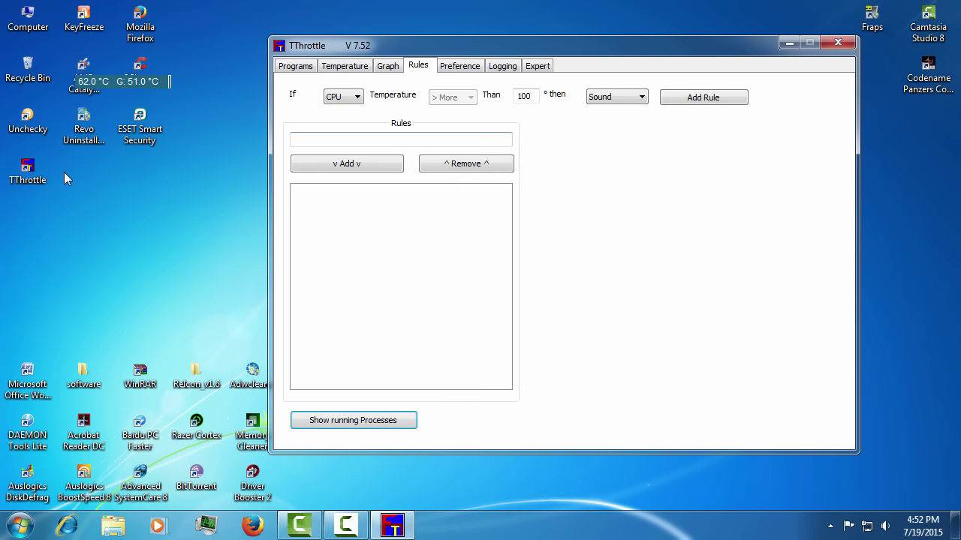
pyautogui.press('Return')
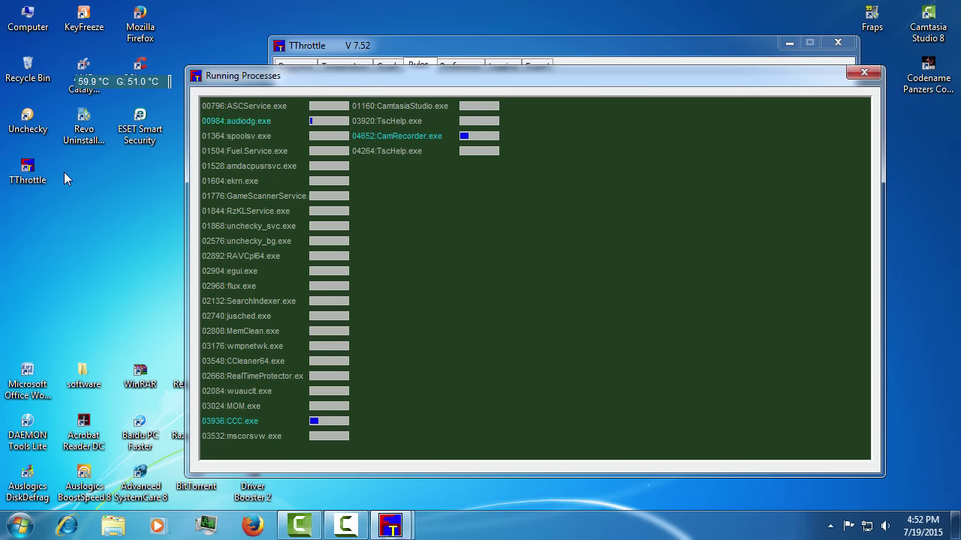
pyautogui.press('Escape')
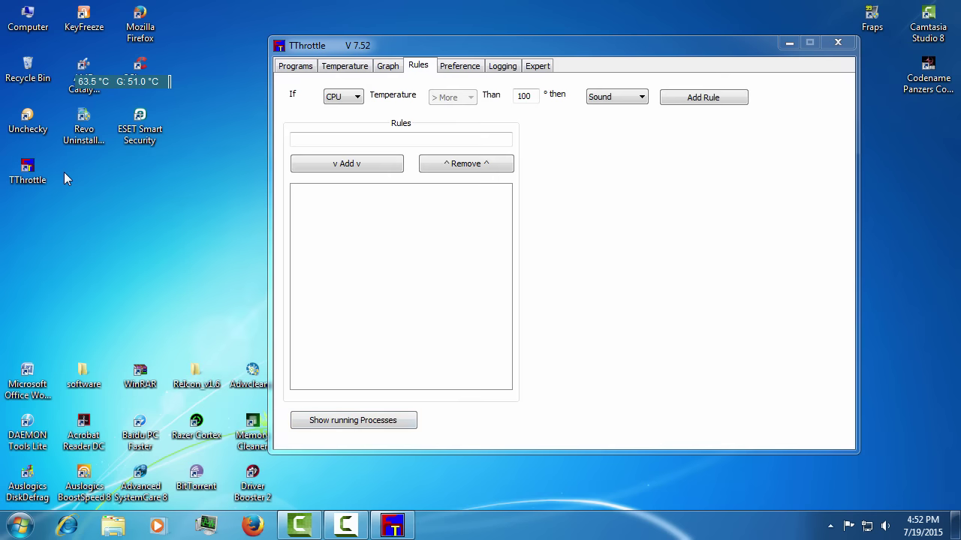
# Watch the load of the running processes while opening and closing AMD Catalyst Control Center, and close the process list.
pyautogui.press('Return')
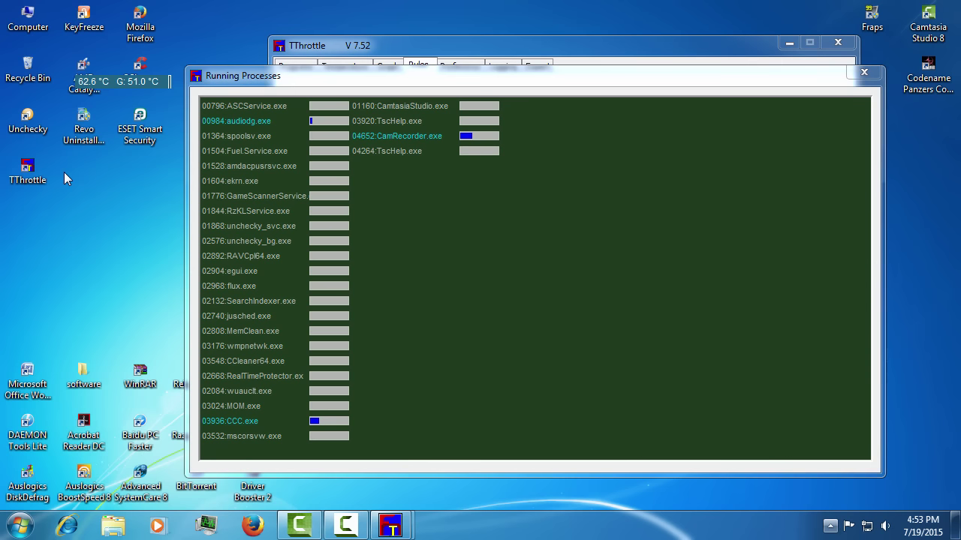
pyautogui.click(830, 526)
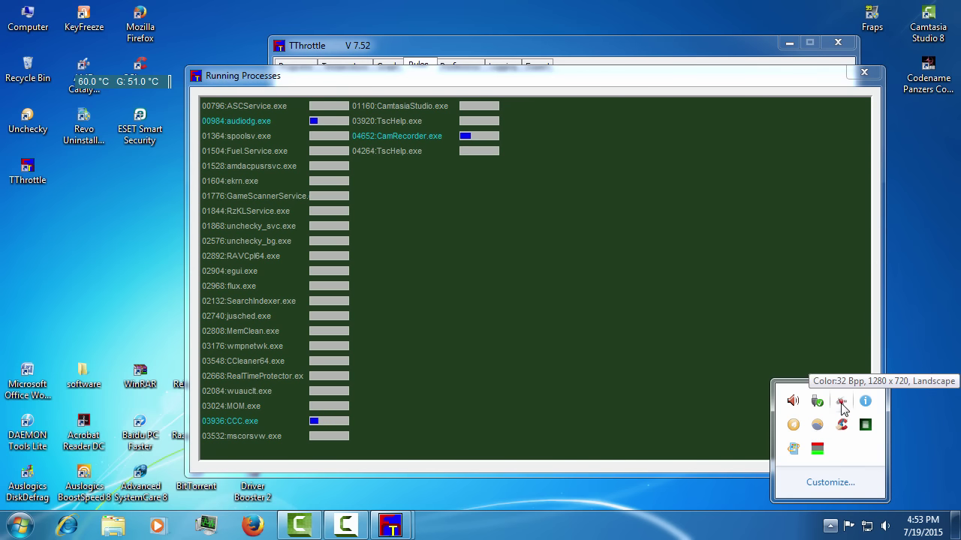
pyautogui.doubleClick(841, 403)
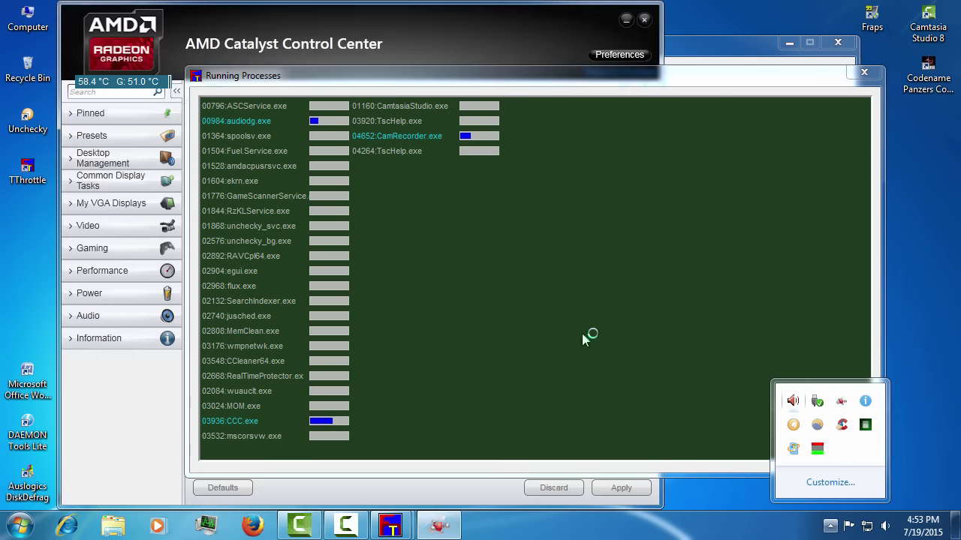
pyautogui.click(644, 20)
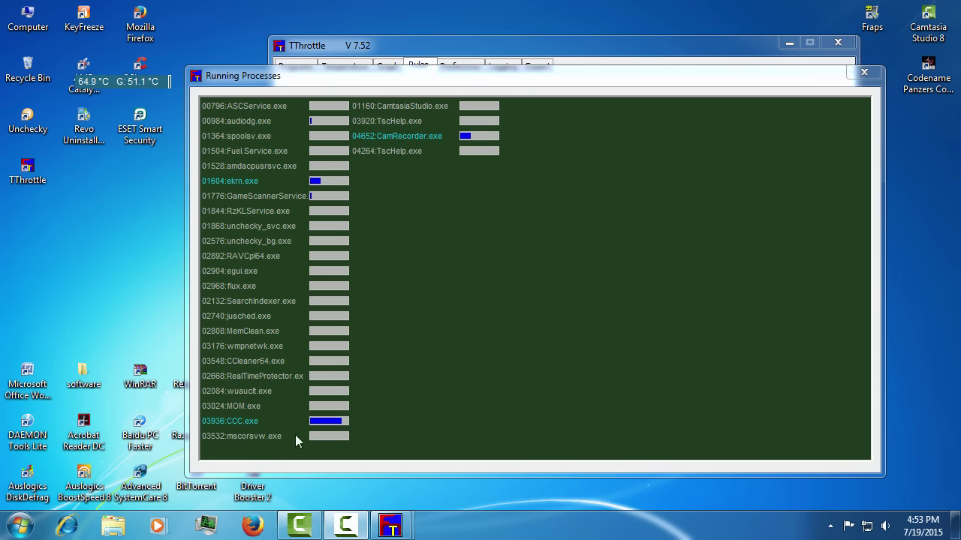
pyautogui.click(865, 73)
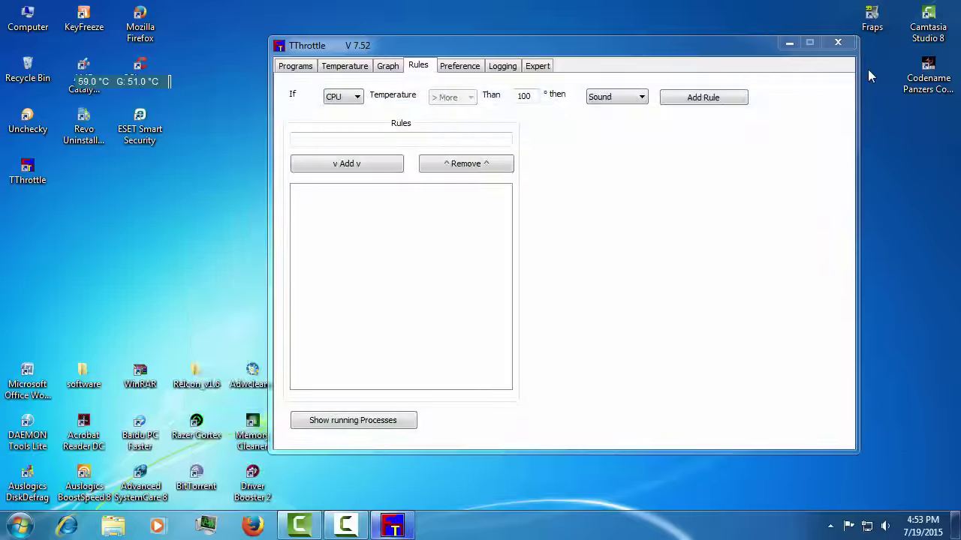